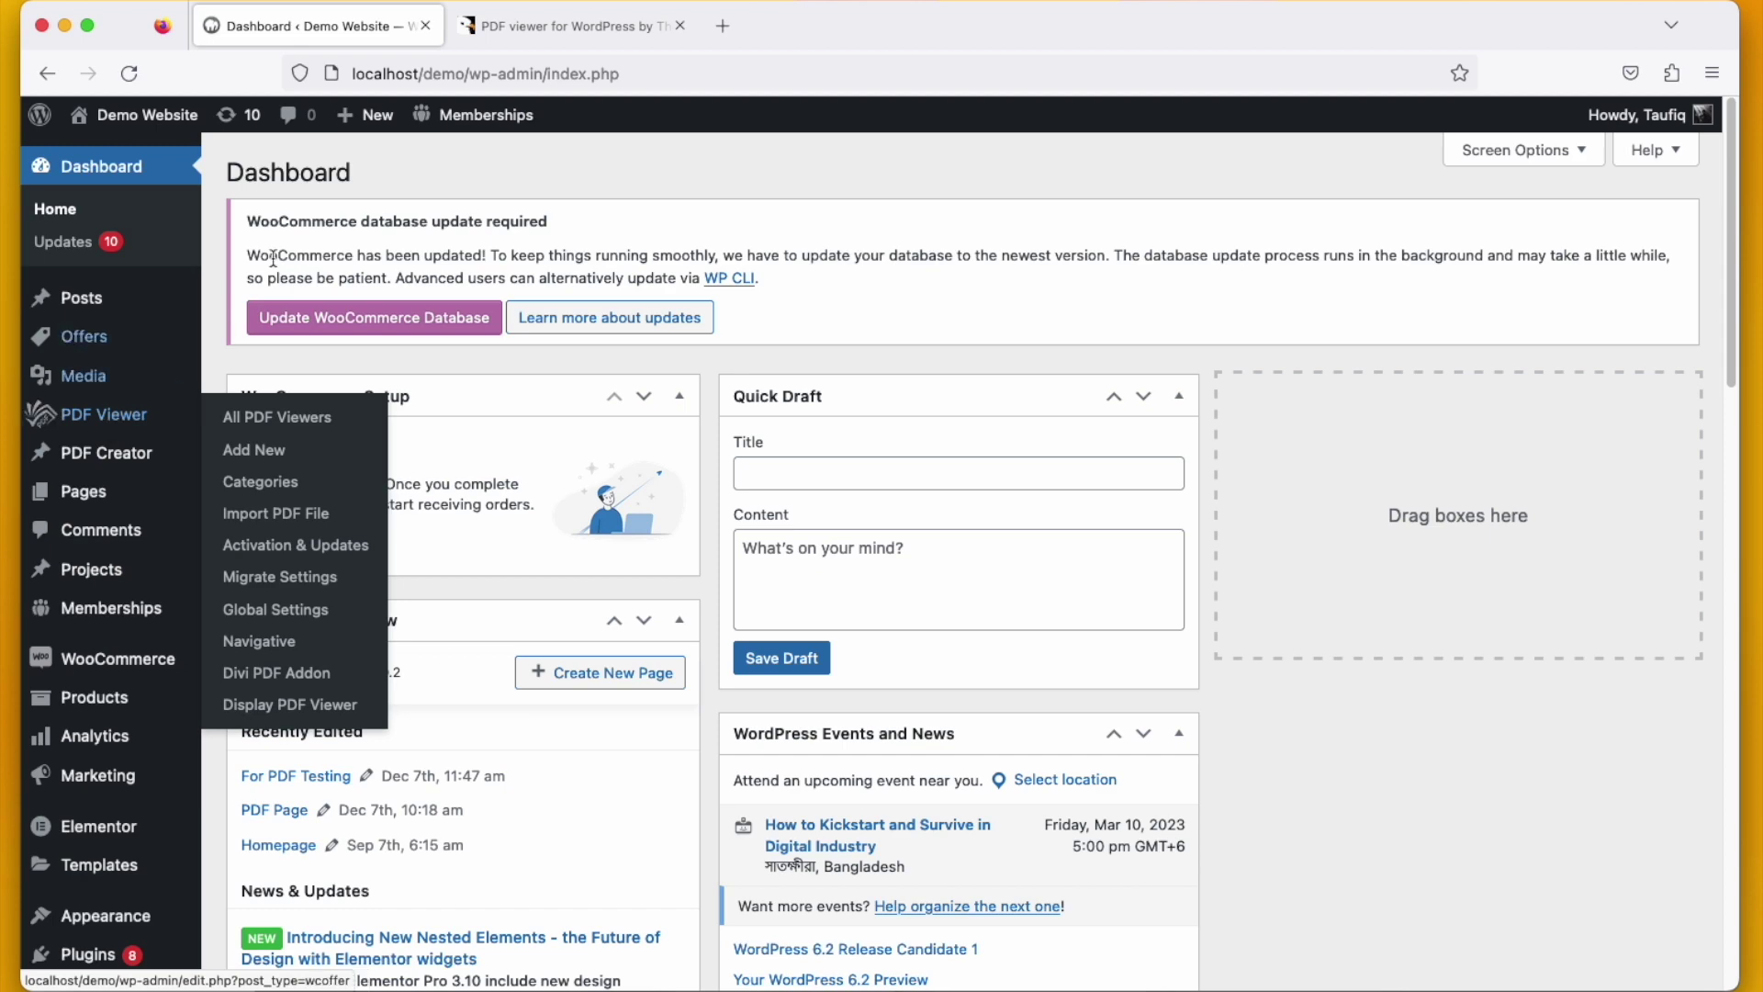
View the 'PDF viewer for WordPress' product page on CodeCanyon, then return to the WordPress dashboard
{"action": "left_click", "coordinate": [565, 25]}
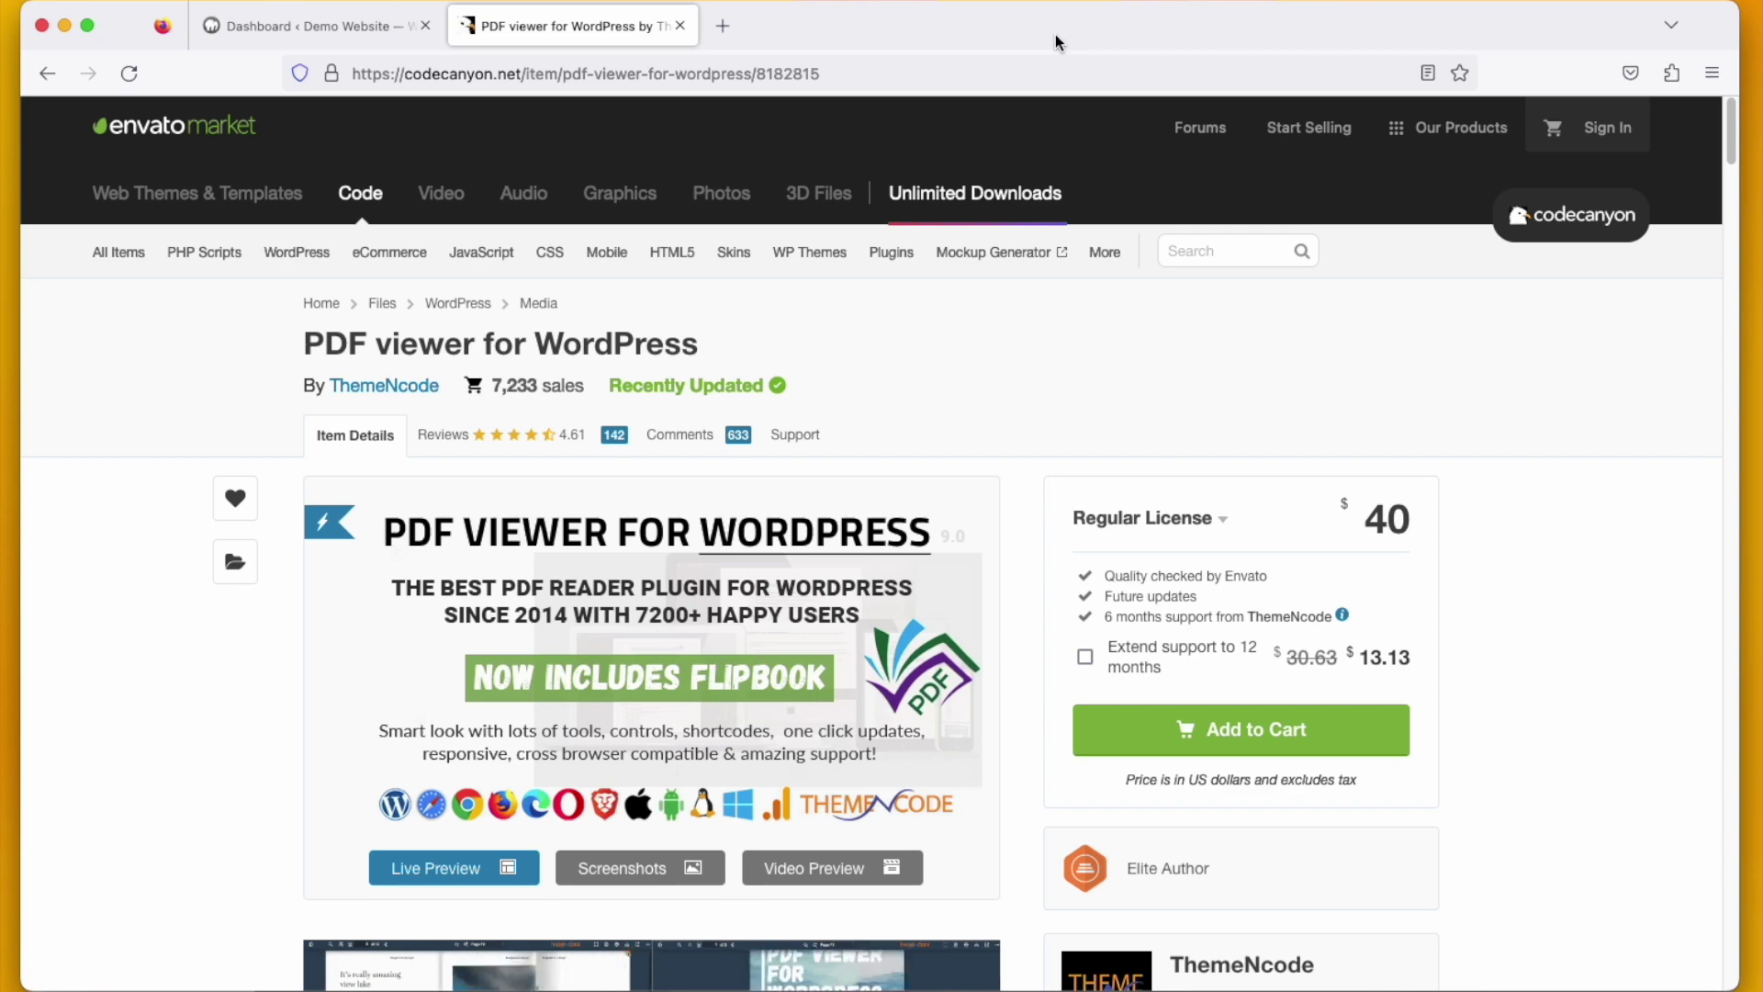
{"action": "left_click", "coordinate": [325, 30]}
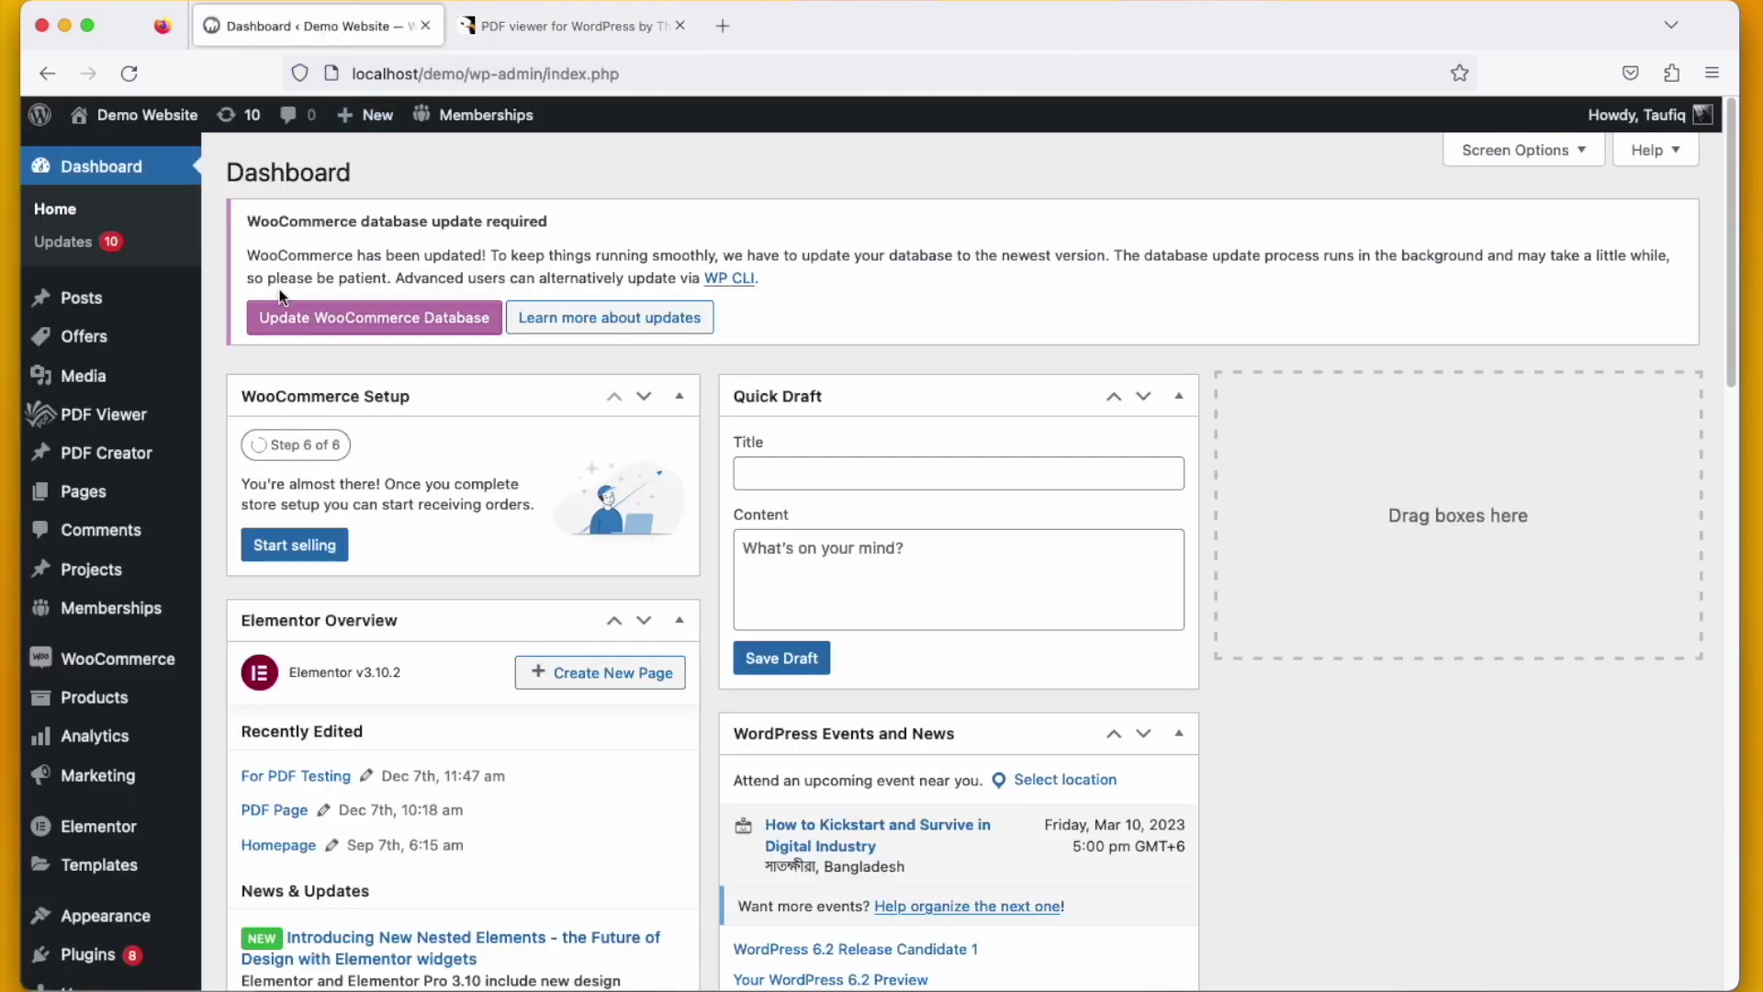
{"action": "mouse_move", "coordinate": [103, 413]}
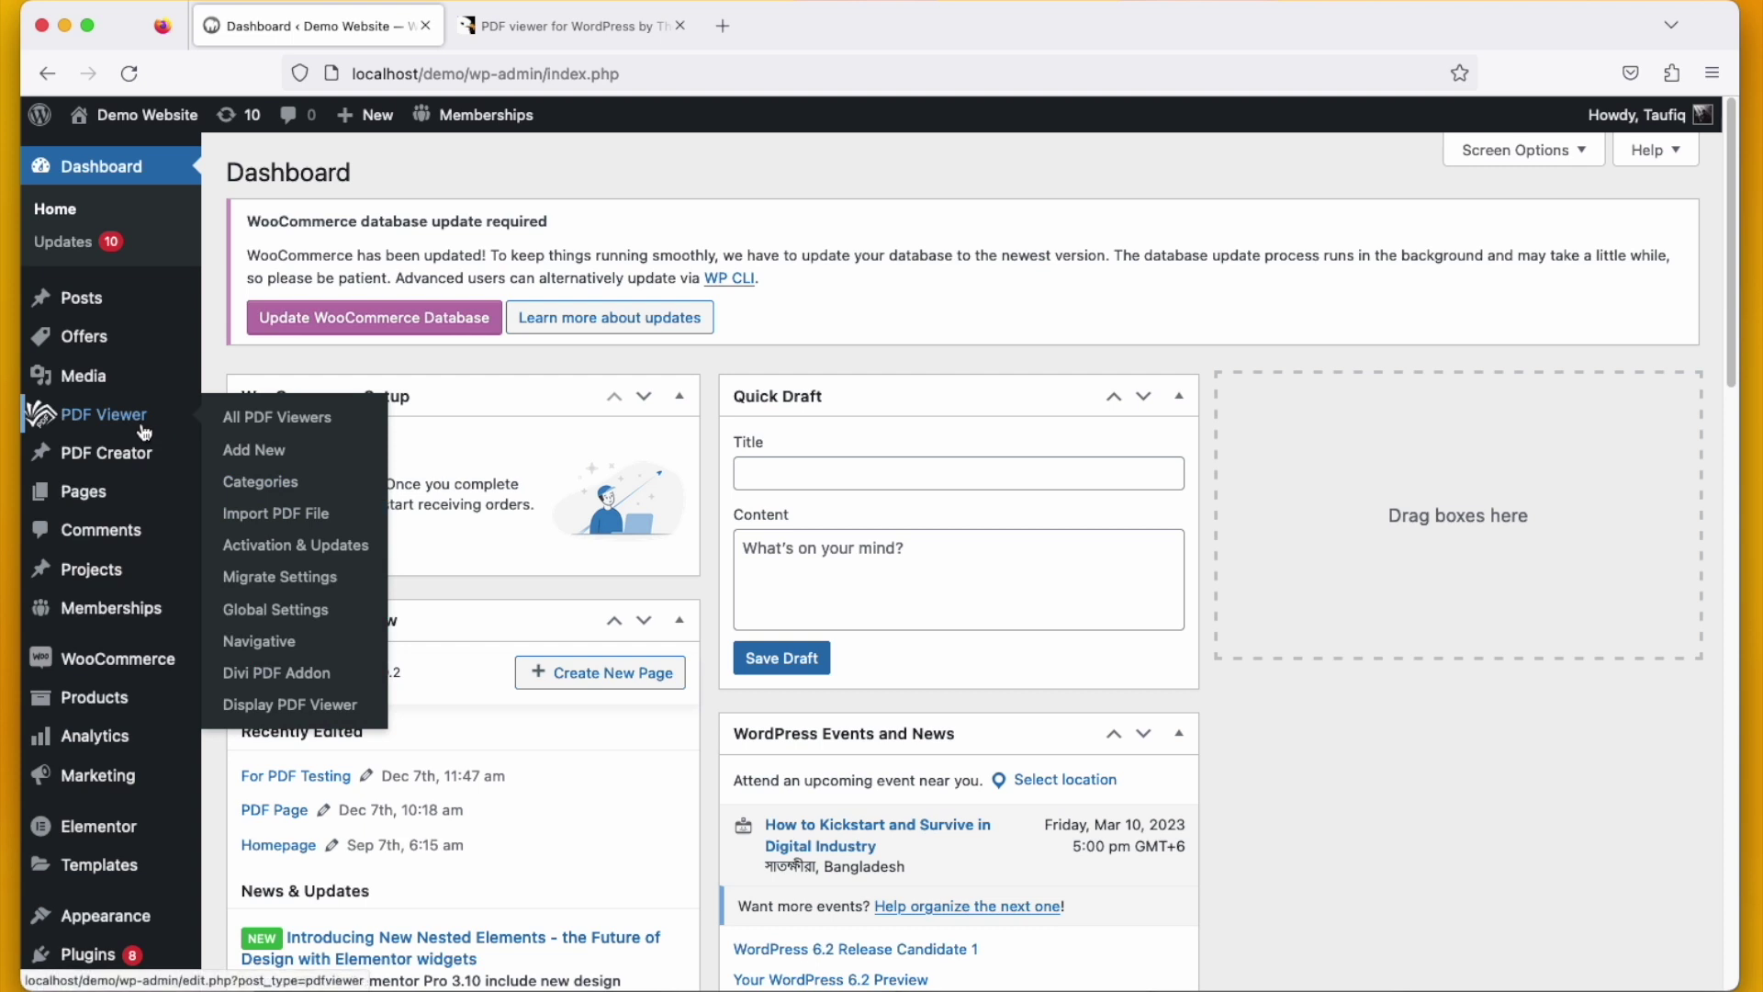
Create a new PDF viewer titled 'My CV' and begin choosing its PDF file
{"action": "left_click", "coordinate": [240, 456]}
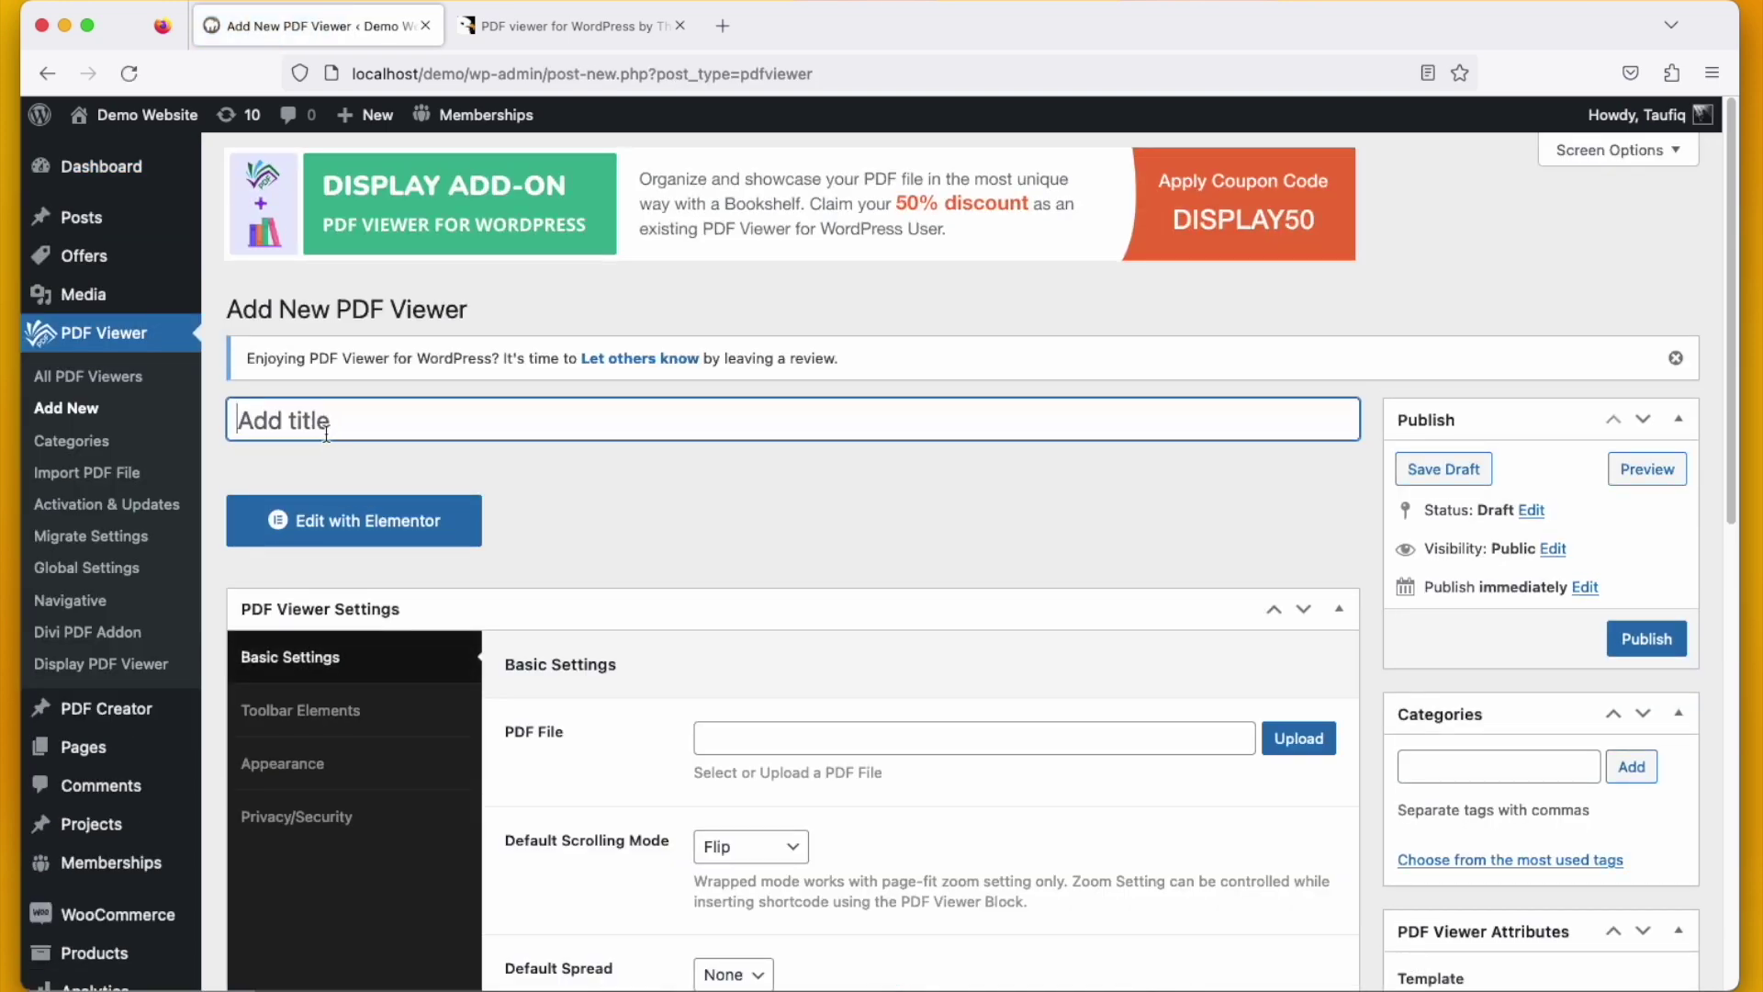
{"action": "type", "text": "My"}
{"action": "type", "text": " CV"}
{"action": "left_click", "coordinate": [1267, 730]}
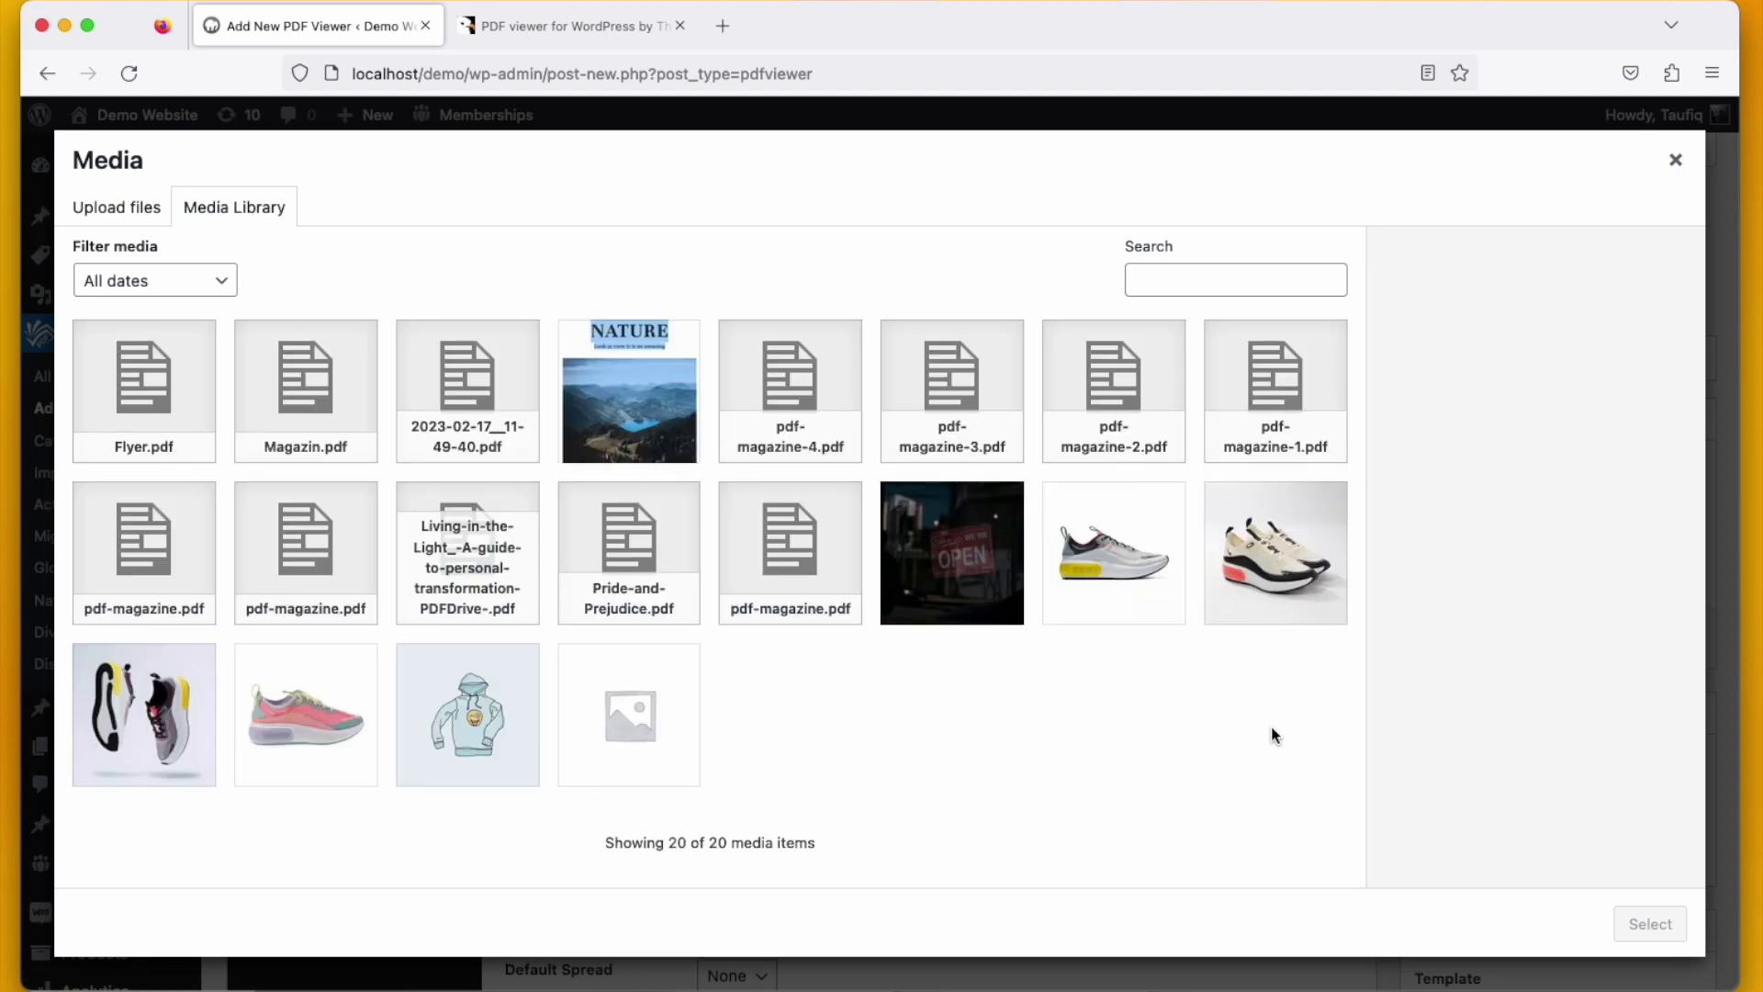
Upload CV.pdf from Downloads and select it as the viewer's PDF file
{"action": "left_click", "coordinate": [137, 217]}
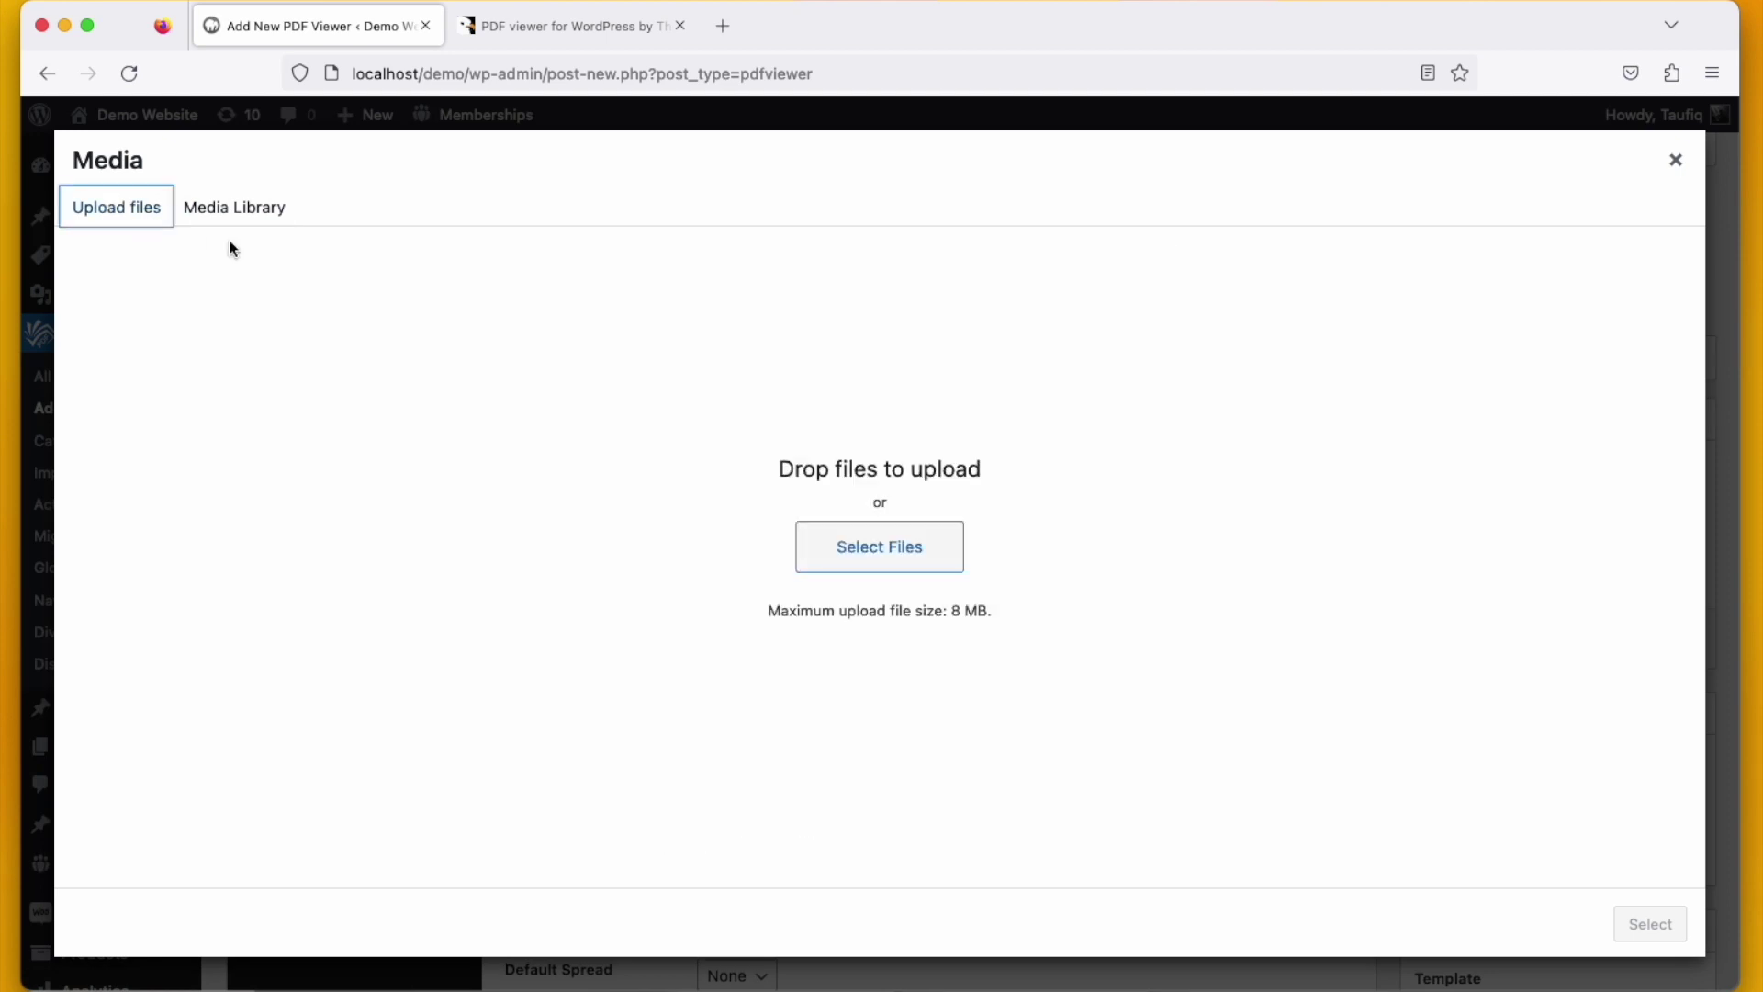
{"action": "left_click", "coordinate": [851, 545]}
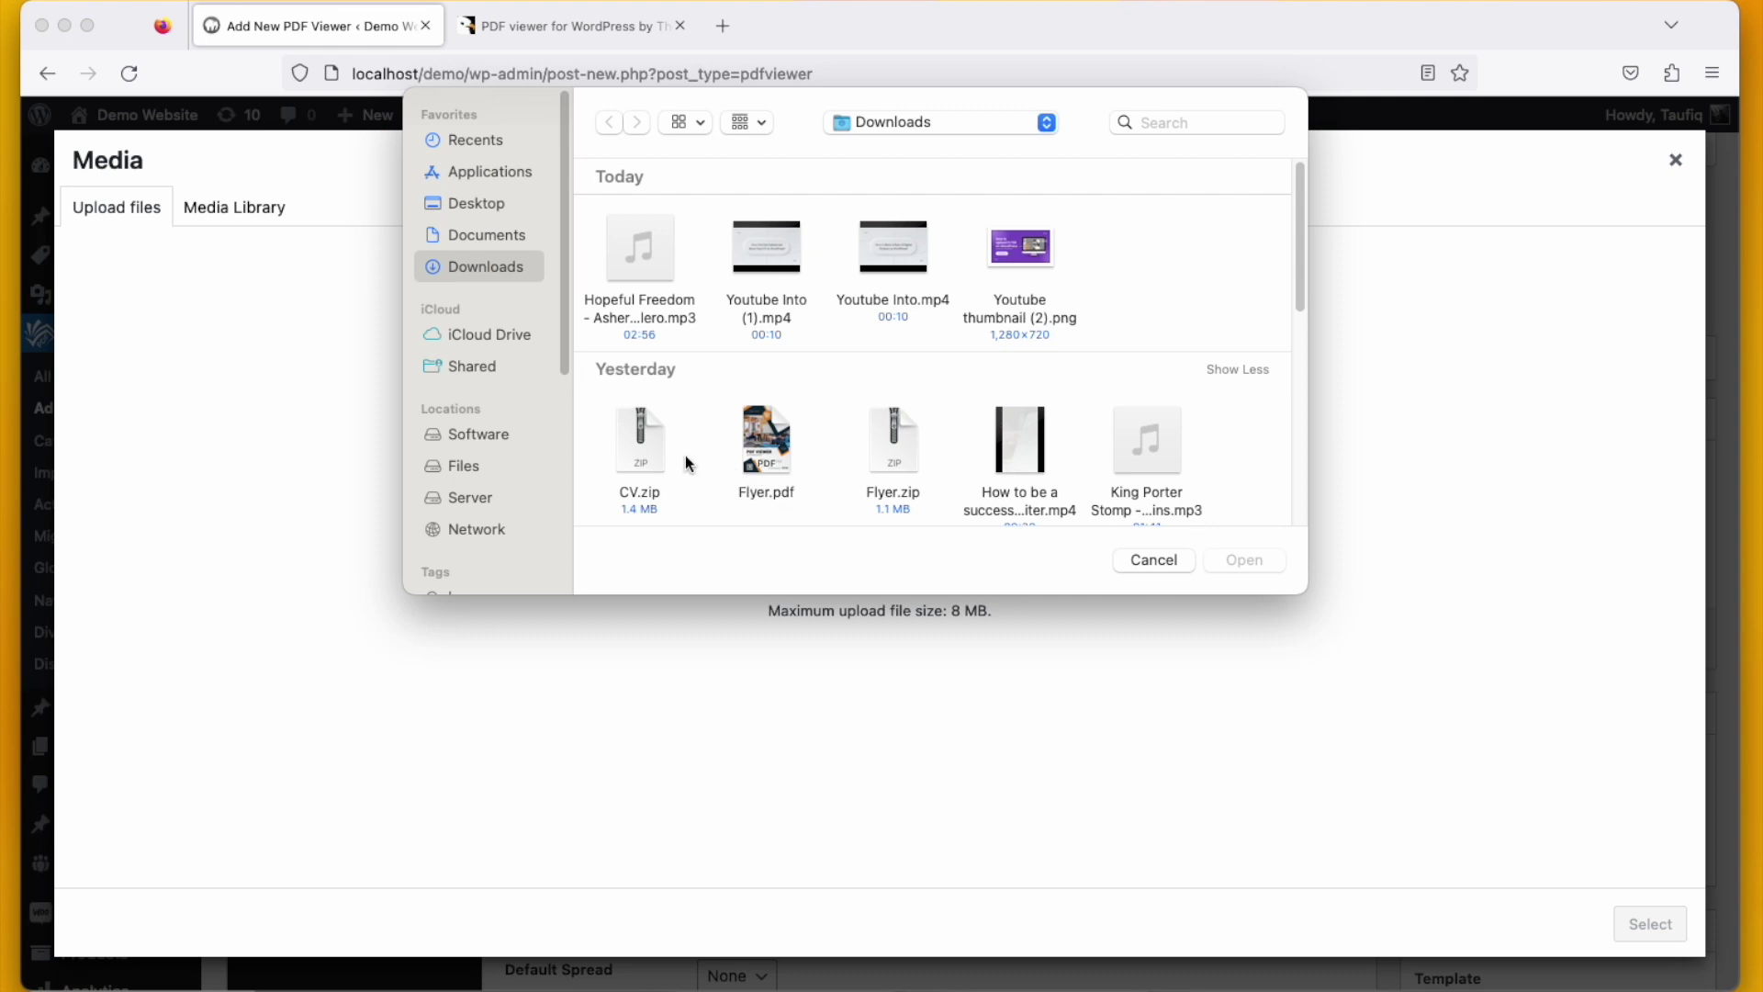
{"action": "type", "text": "cv"}
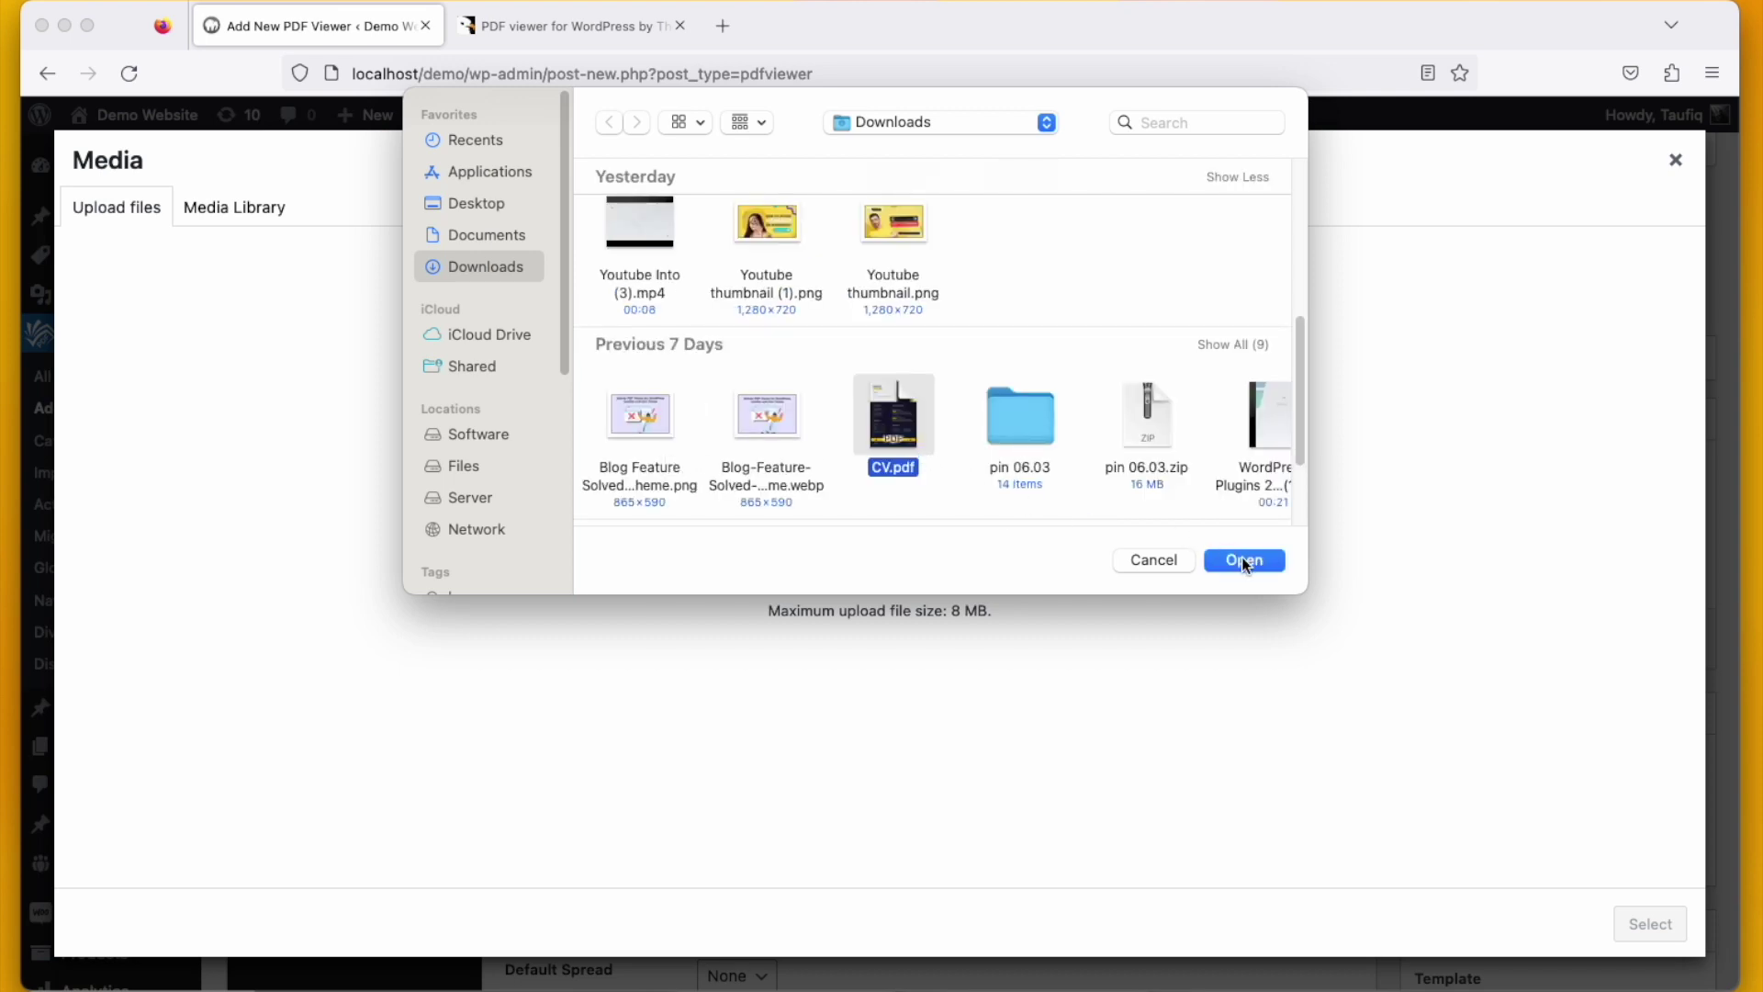
{"action": "left_click", "coordinate": [1241, 556]}
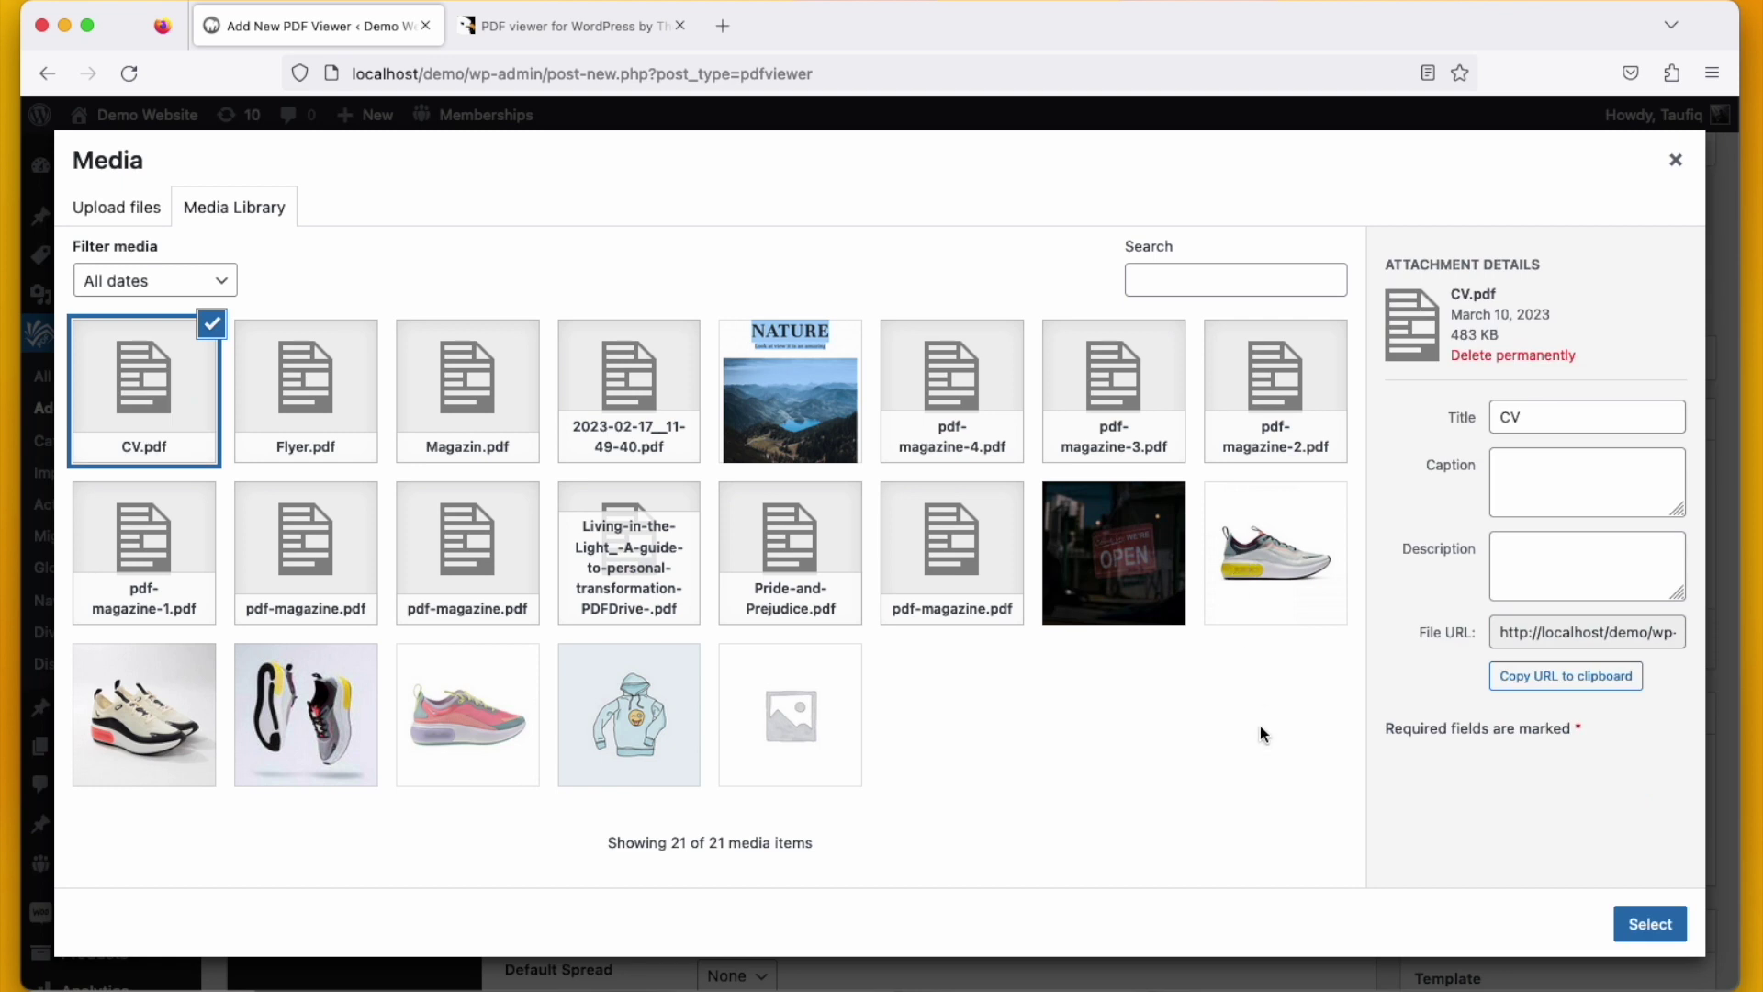
{"action": "left_click", "coordinate": [1657, 921]}
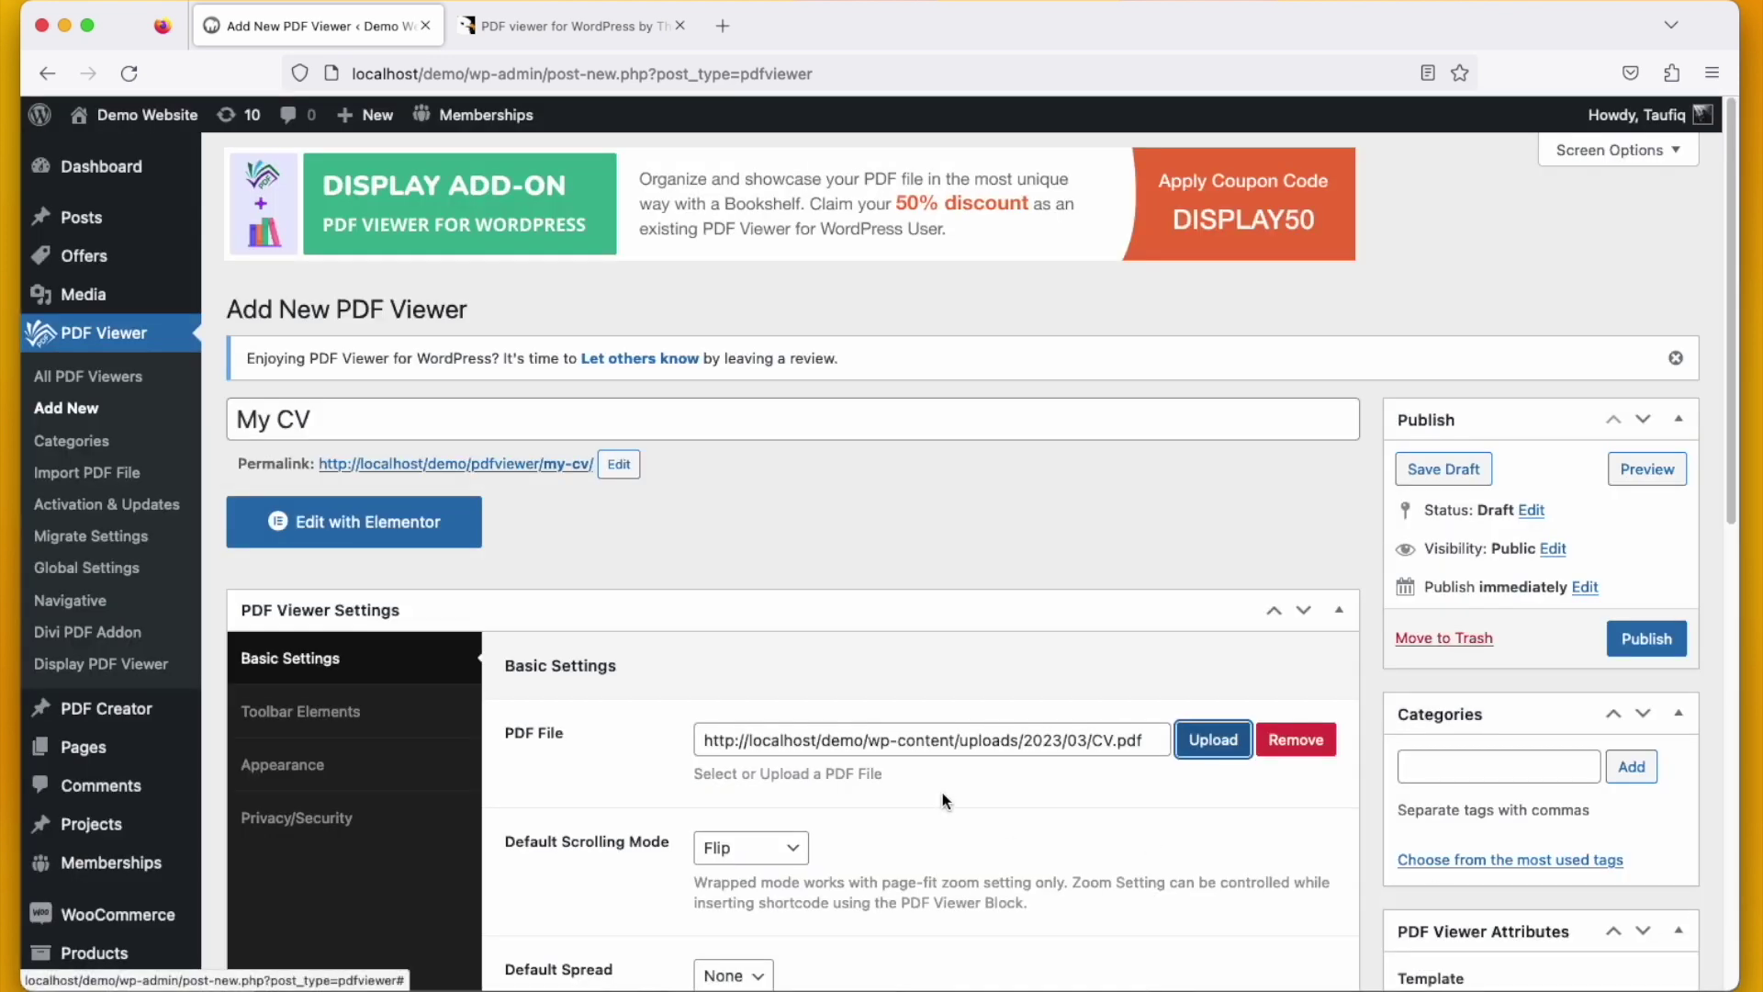
{"action": "scroll", "coordinate": [948, 817], "scroll_direction": "down", "scroll_amount": 2}
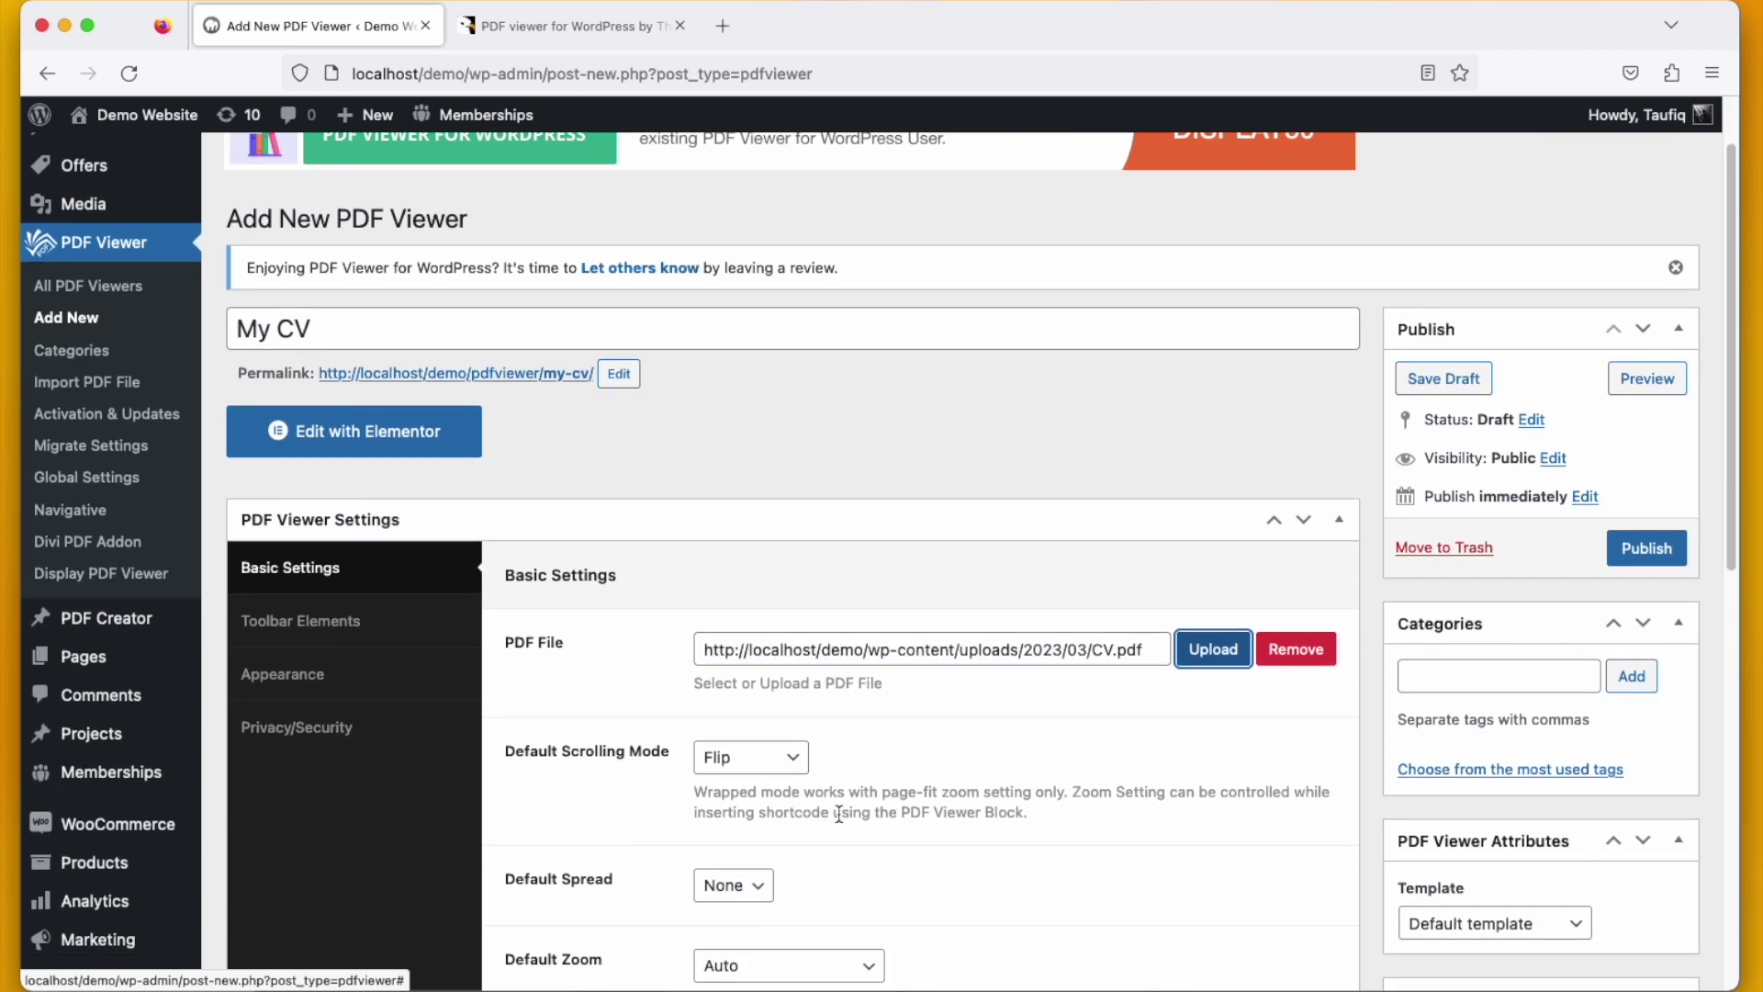
{"action": "scroll", "coordinate": [826, 813], "scroll_direction": "down", "scroll_amount": 3}
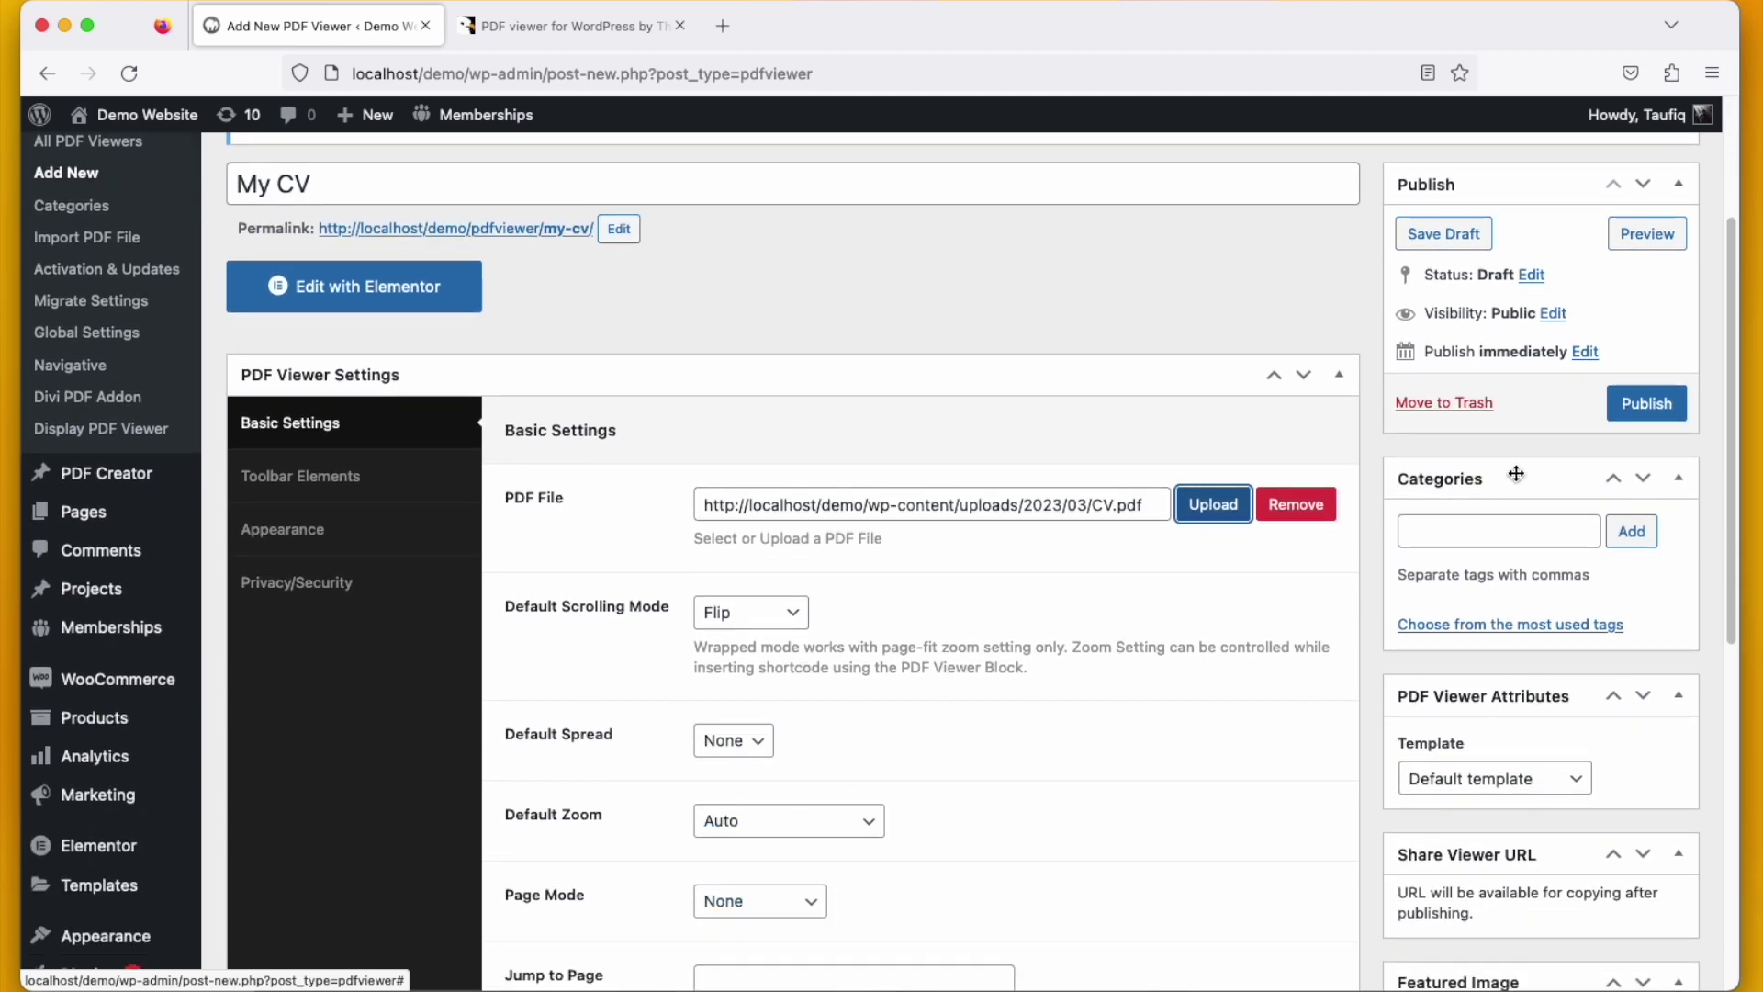
Publish the 'My CV' PDF viewer
{"action": "left_click", "coordinate": [1633, 419]}
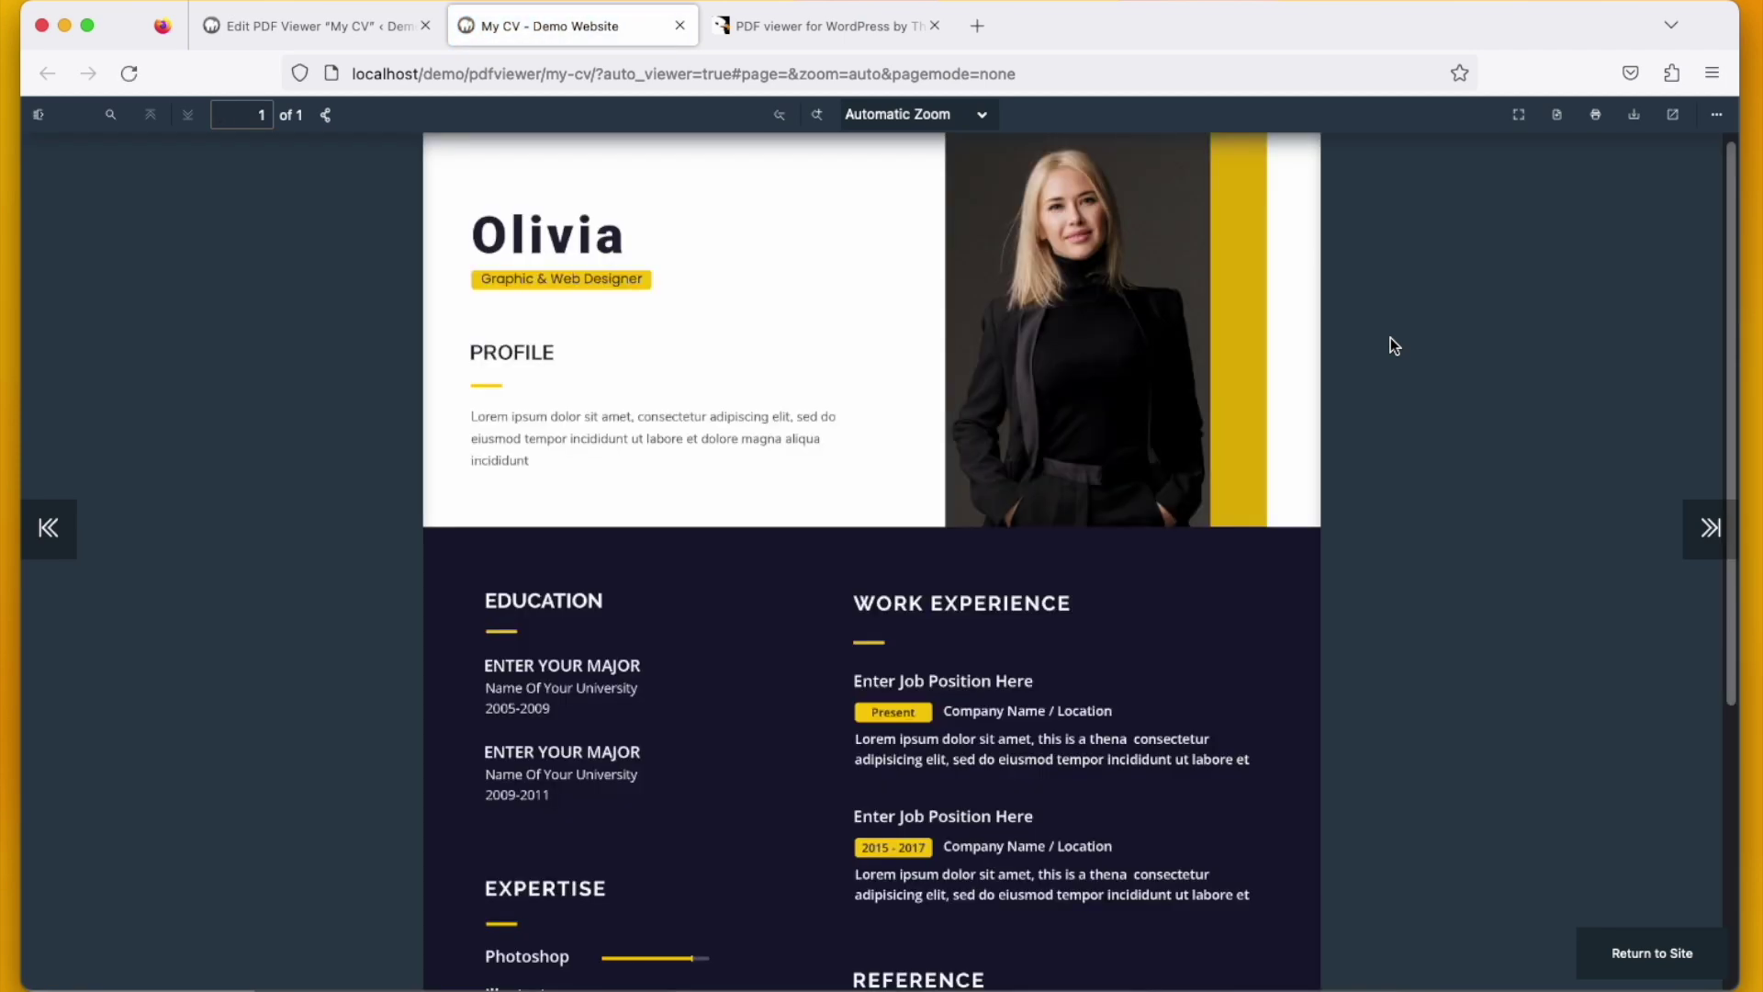
{"action": "scroll", "coordinate": [1167, 408], "scroll_direction": "down", "scroll_amount": 3}
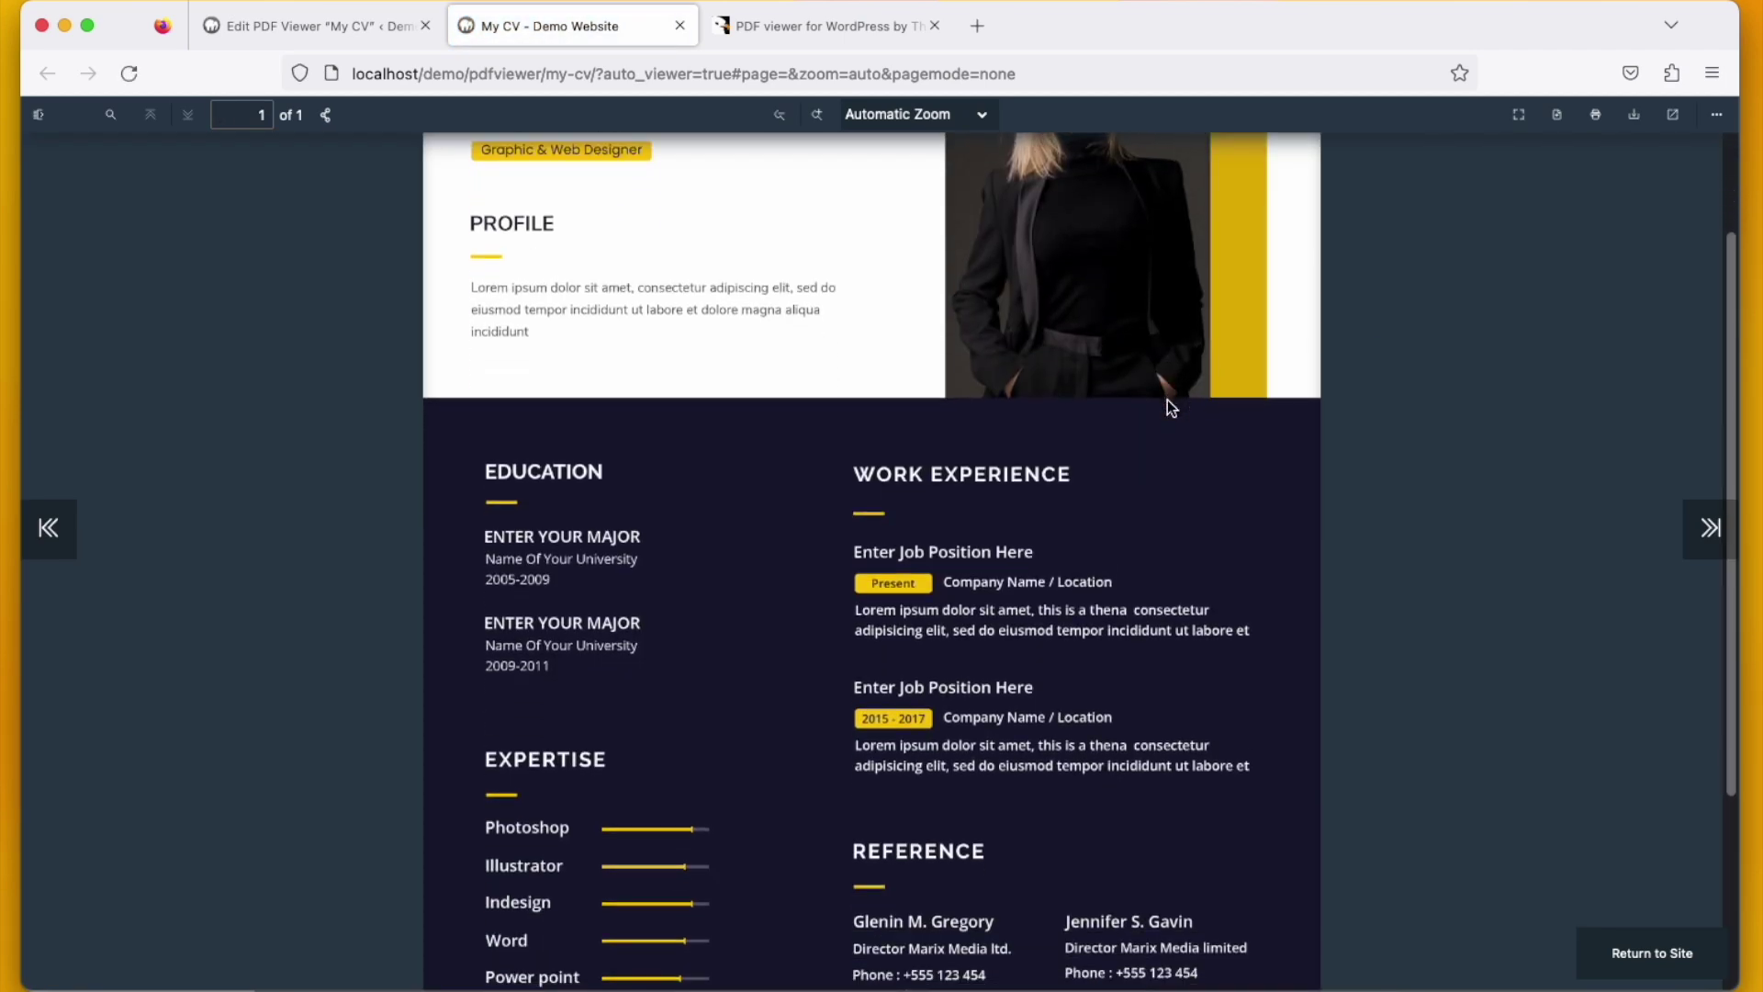
{"action": "scroll", "coordinate": [1167, 409], "scroll_direction": "down", "scroll_amount": 2}
{"action": "scroll", "coordinate": [1167, 408], "scroll_direction": "up", "scroll_amount": 1}
{"action": "scroll", "coordinate": [1167, 407], "scroll_direction": "up", "scroll_amount": 3}
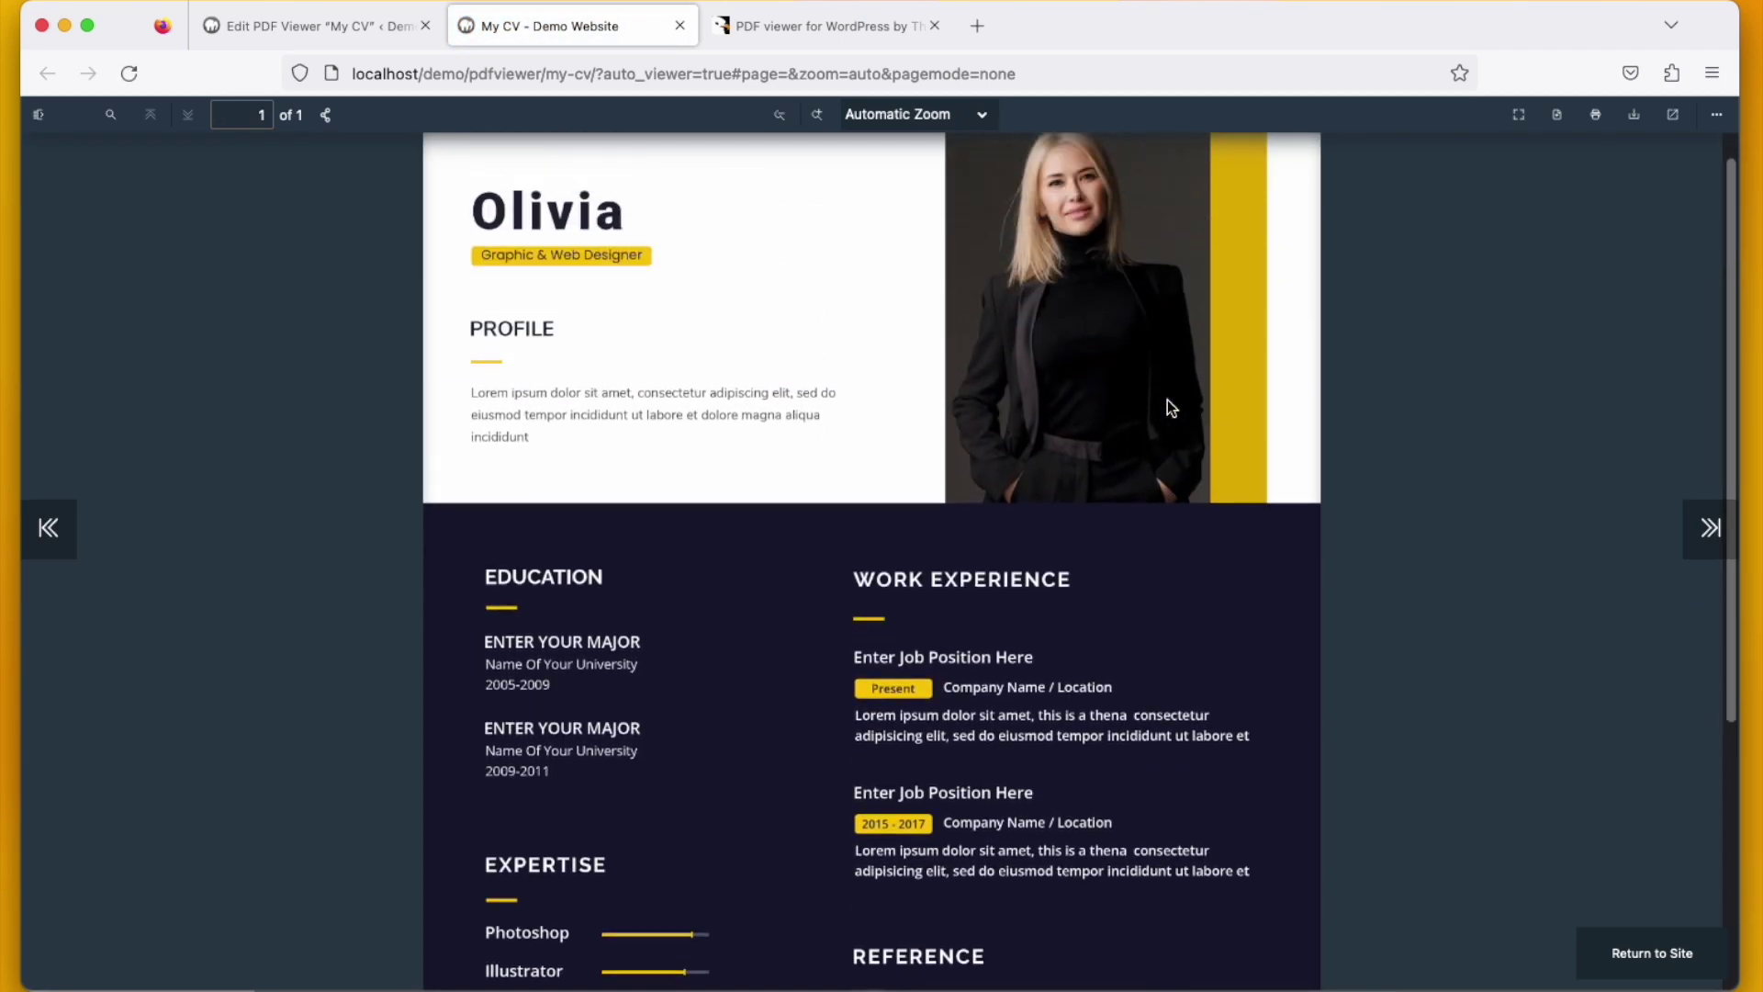
{"action": "scroll", "coordinate": [1168, 408], "scroll_direction": "up", "scroll_amount": 1}
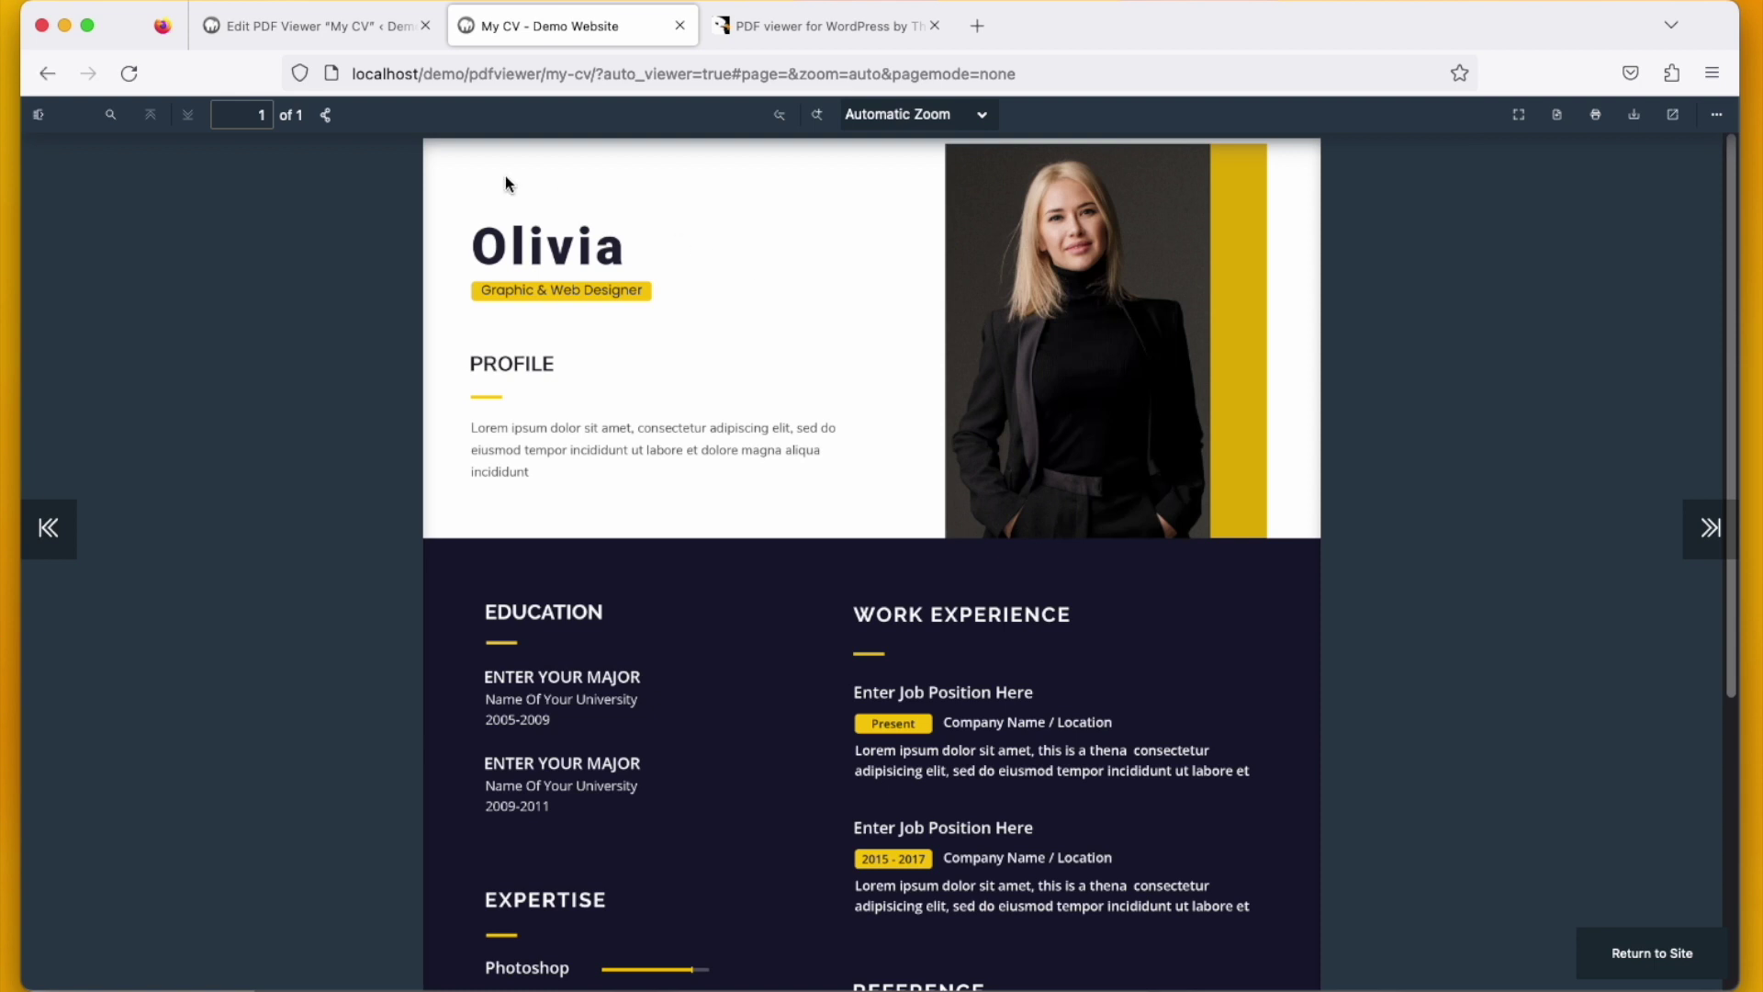
Go back to the 'Edit PDF Viewer "My CV"' editor tab
{"action": "left_click", "coordinate": [370, 41]}
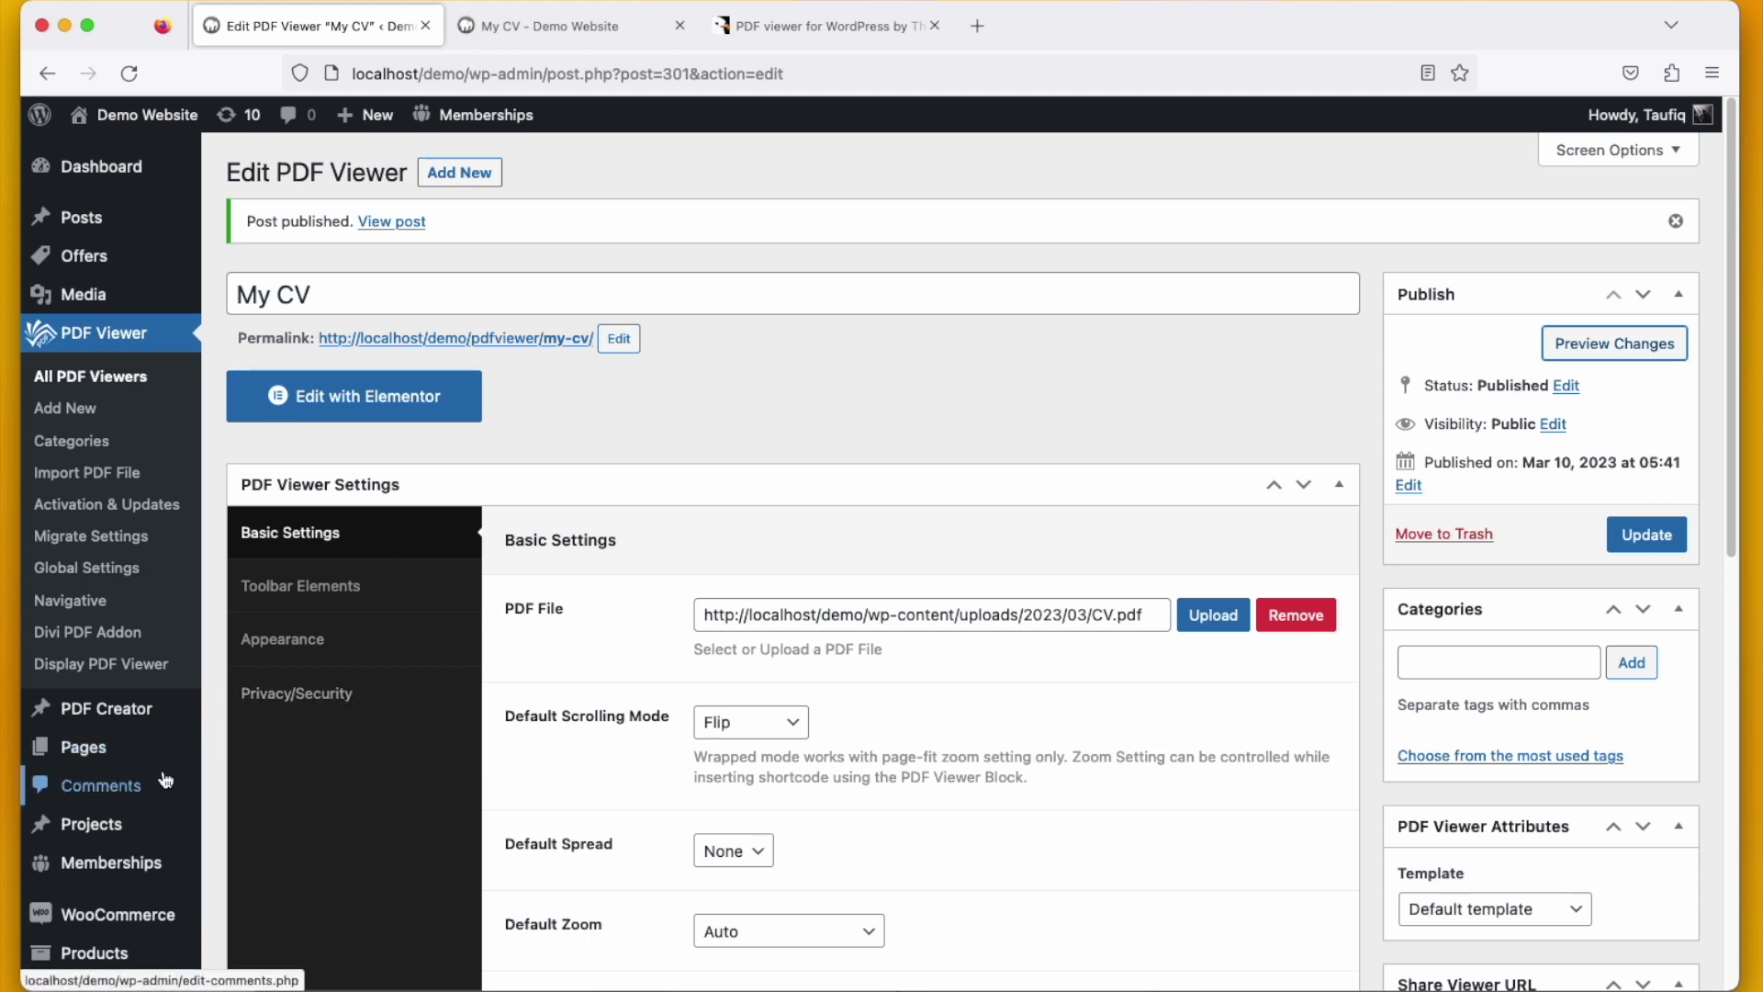
Open the test11 page for editing from the Pages list
{"action": "left_click", "coordinate": [85, 751]}
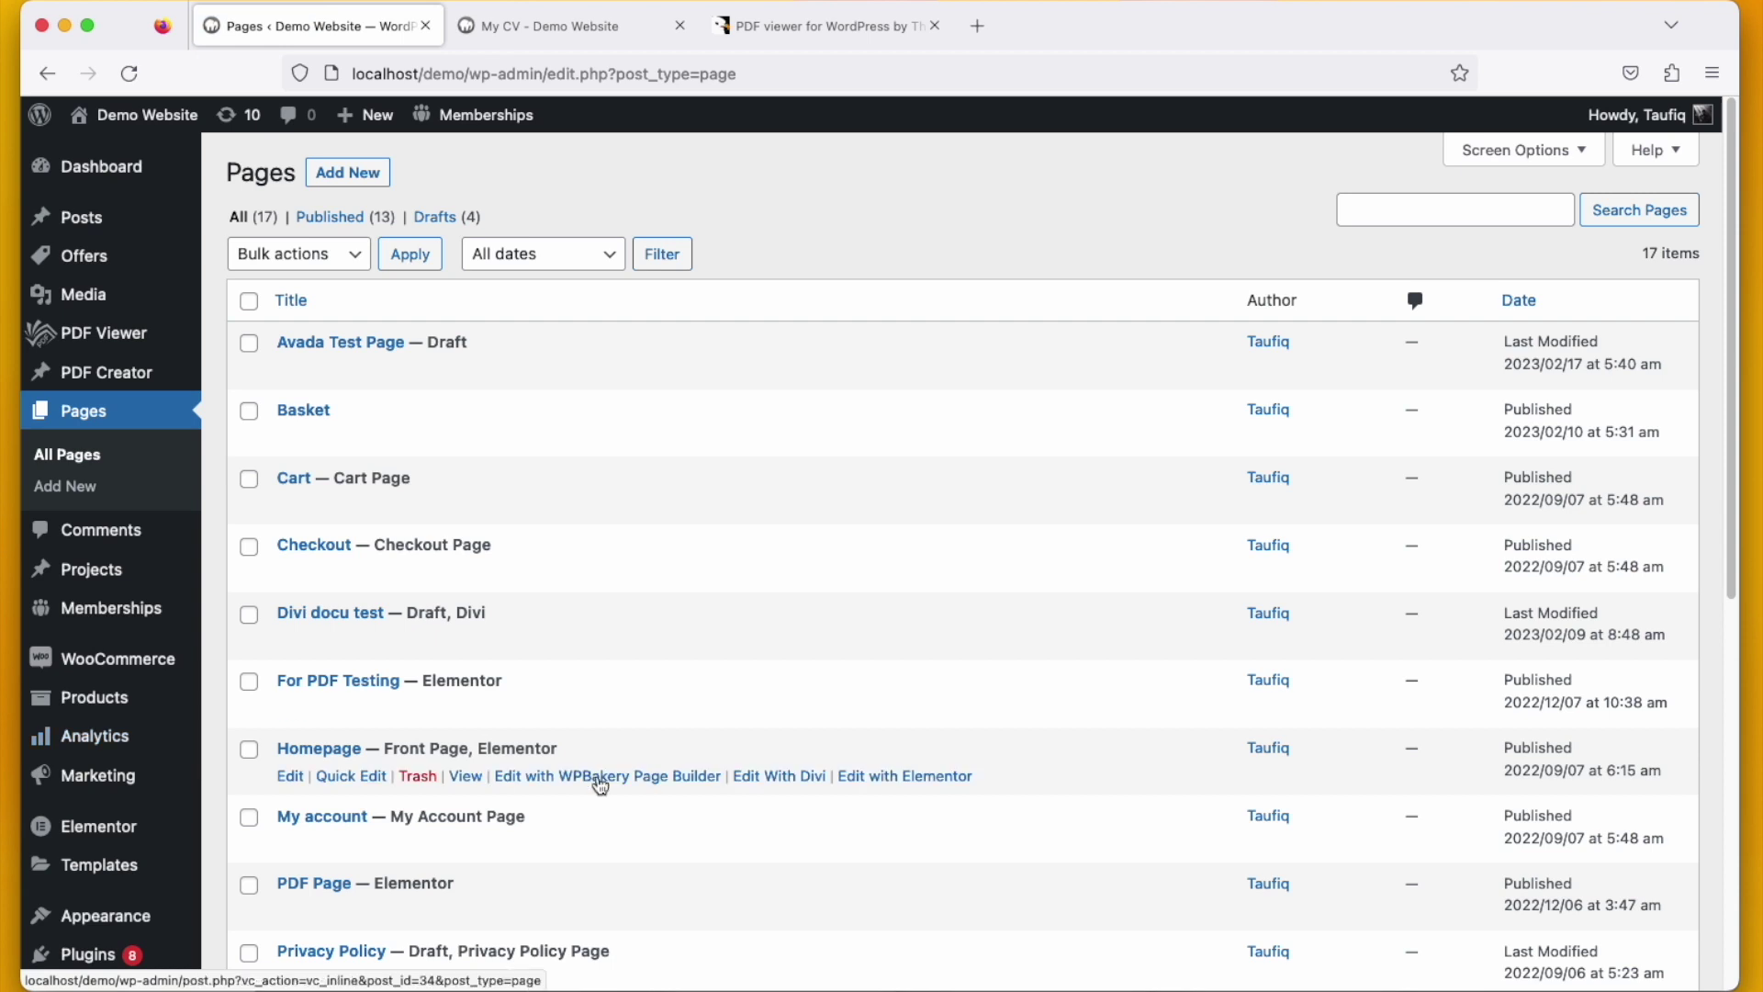
{"action": "scroll", "coordinate": [619, 789], "scroll_direction": "down", "scroll_amount": 1}
{"action": "scroll", "coordinate": [618, 790], "scroll_direction": "down", "scroll_amount": 1}
{"action": "scroll", "coordinate": [616, 780], "scroll_direction": "down", "scroll_amount": 2}
{"action": "scroll", "coordinate": [617, 779], "scroll_direction": "down", "scroll_amount": 1}
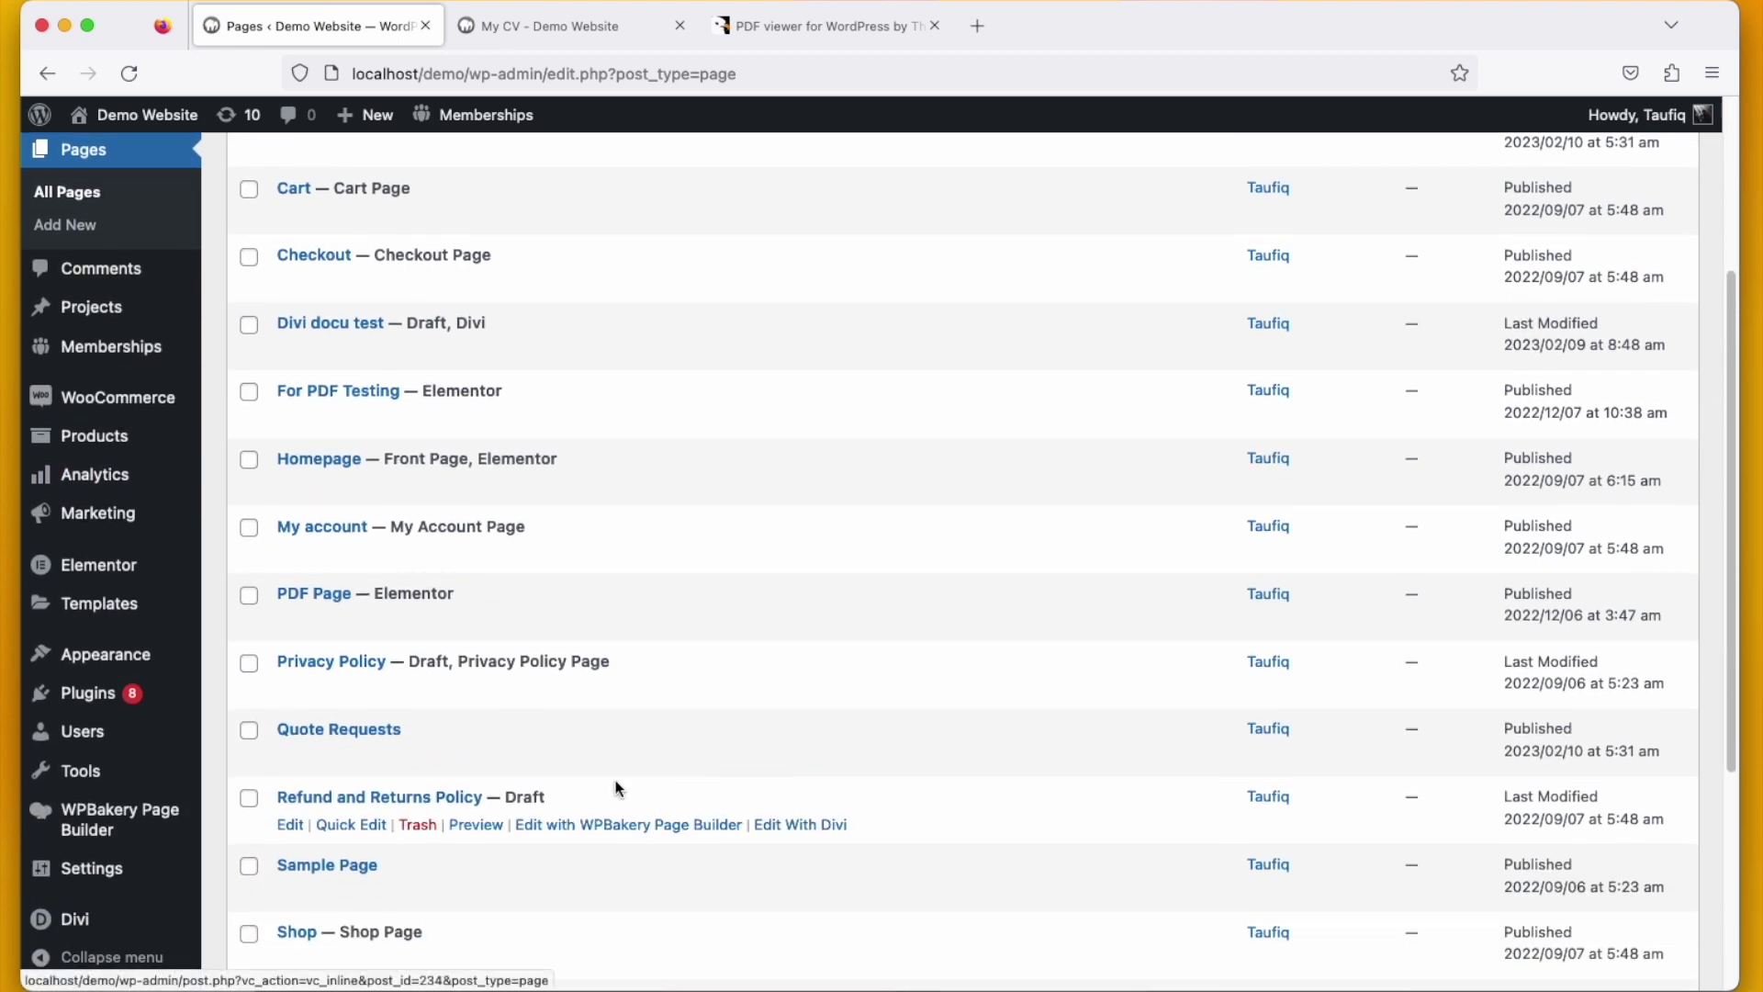
{"action": "scroll", "coordinate": [601, 794], "scroll_direction": "down", "scroll_amount": 1}
{"action": "scroll", "coordinate": [539, 802], "scroll_direction": "down", "scroll_amount": 2}
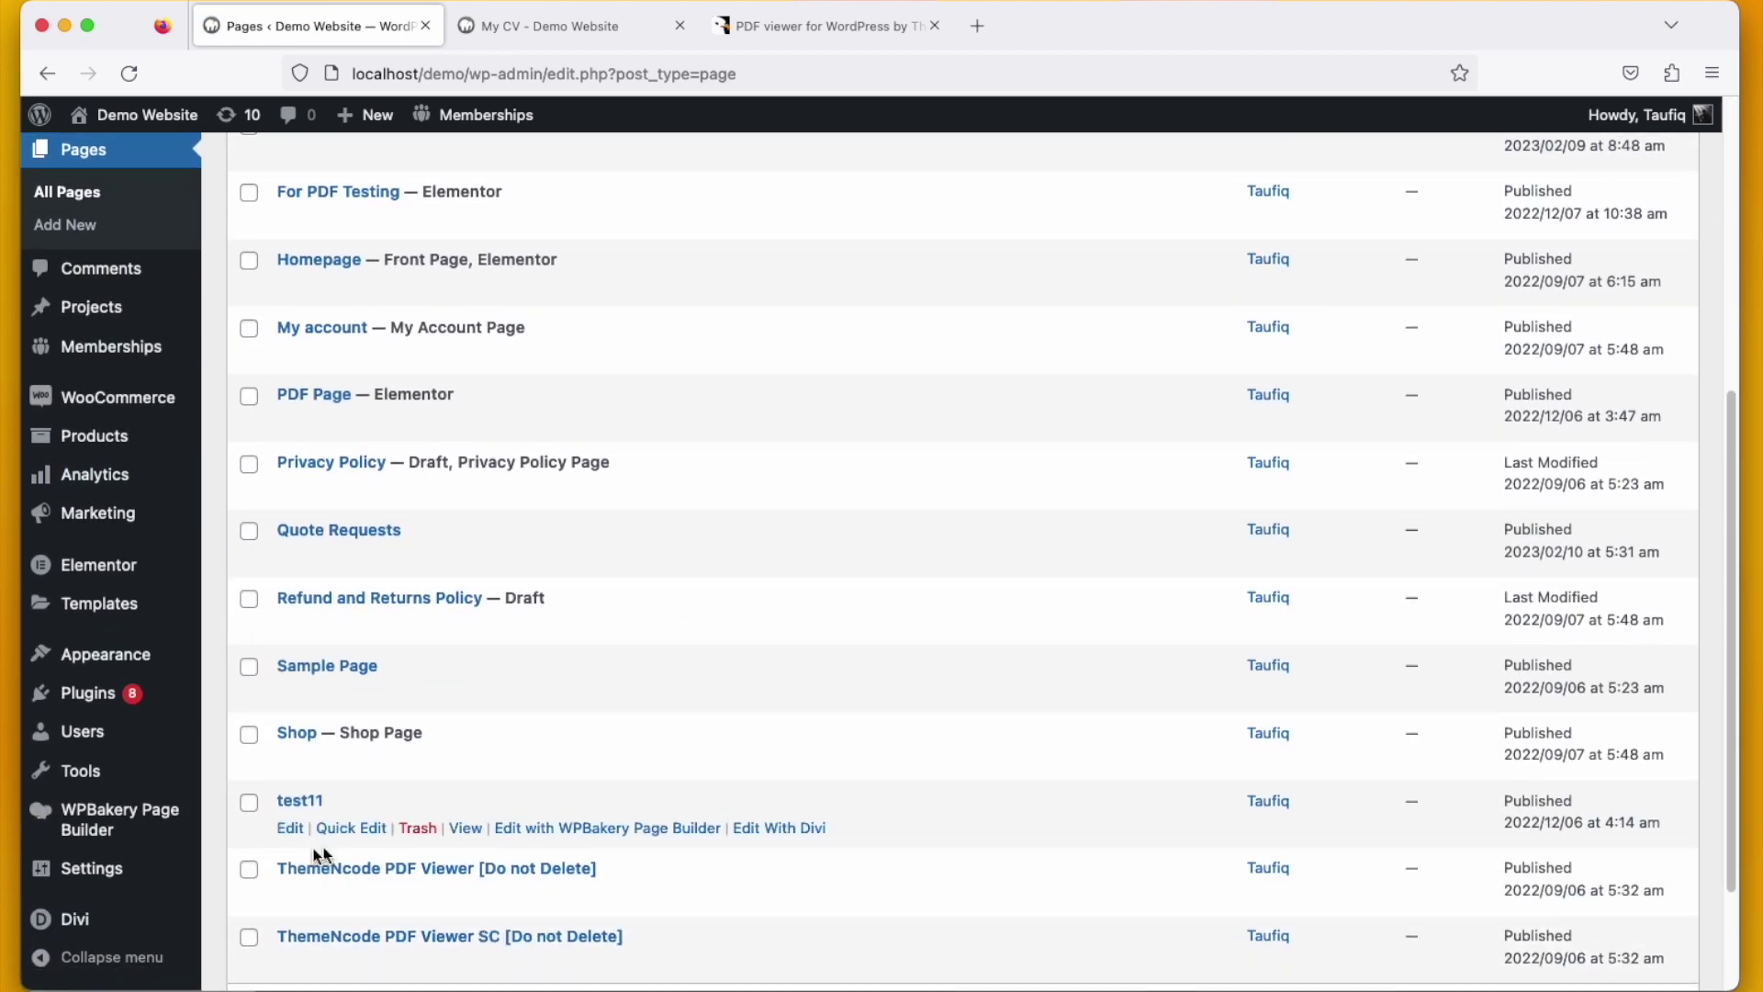
{"action": "left_click", "coordinate": [290, 832]}
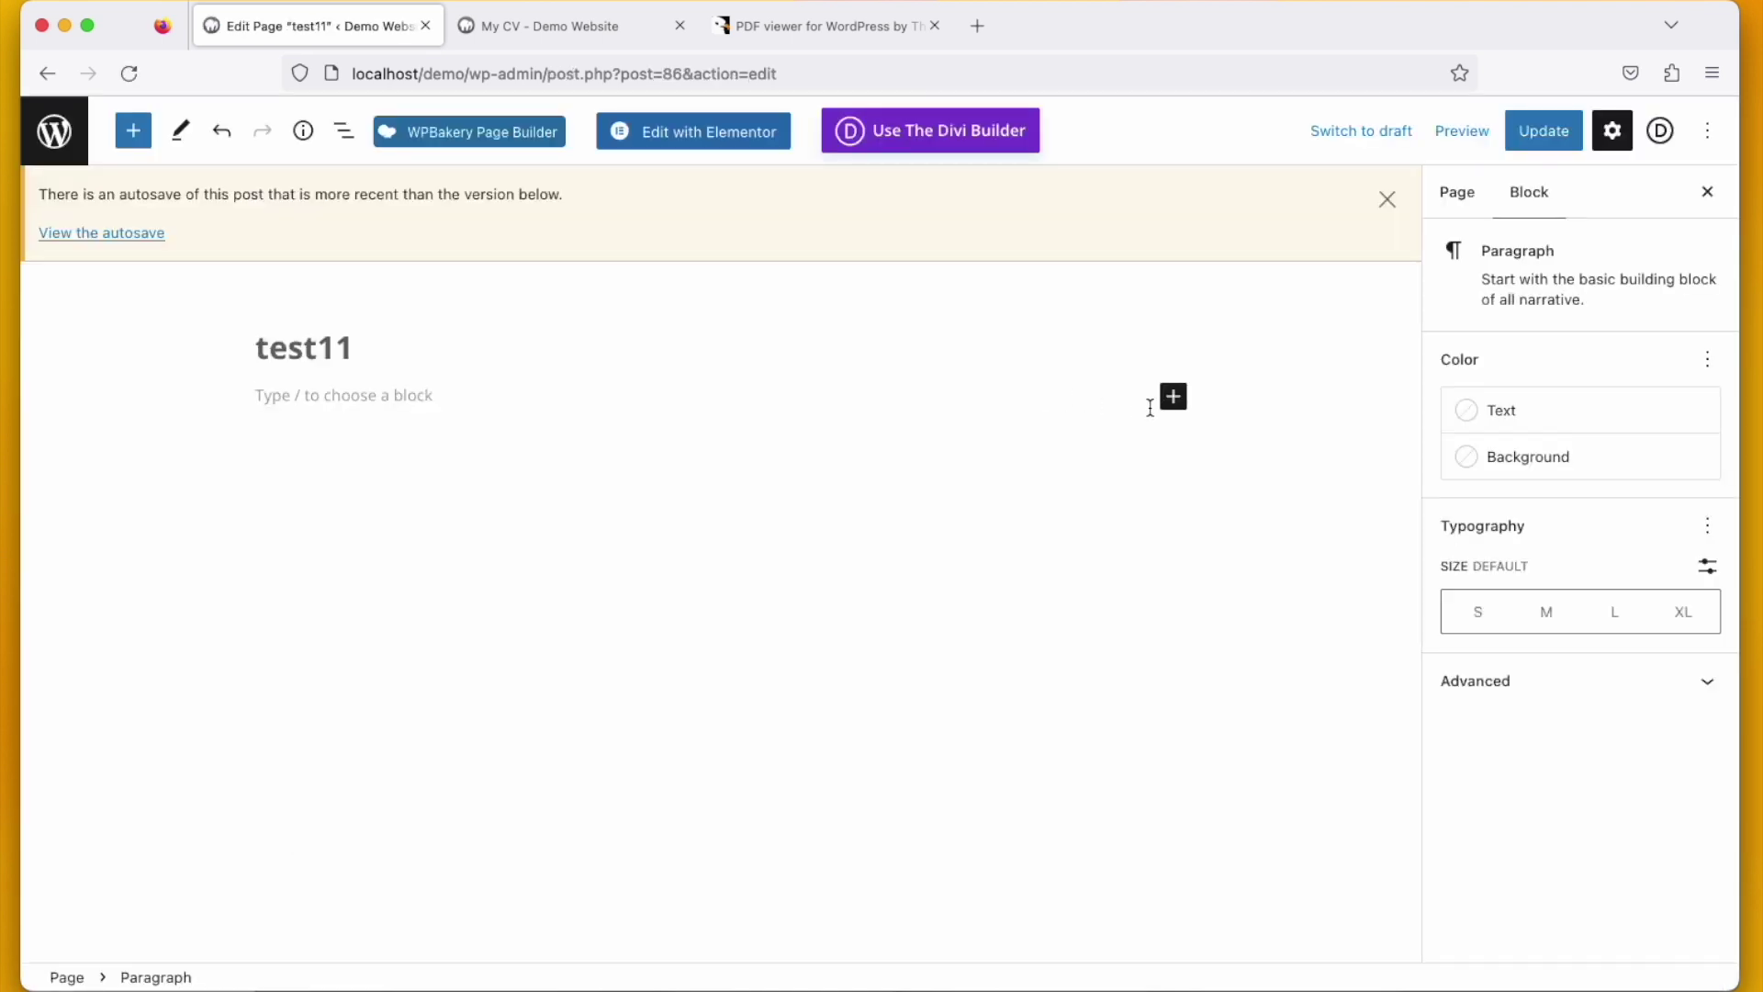
Add a PDF Viewer block embedding 'My CV' at 100% width and 800 height, then save test11
{"action": "left_click", "coordinate": [1173, 397]}
{"action": "type", "text": "p"}
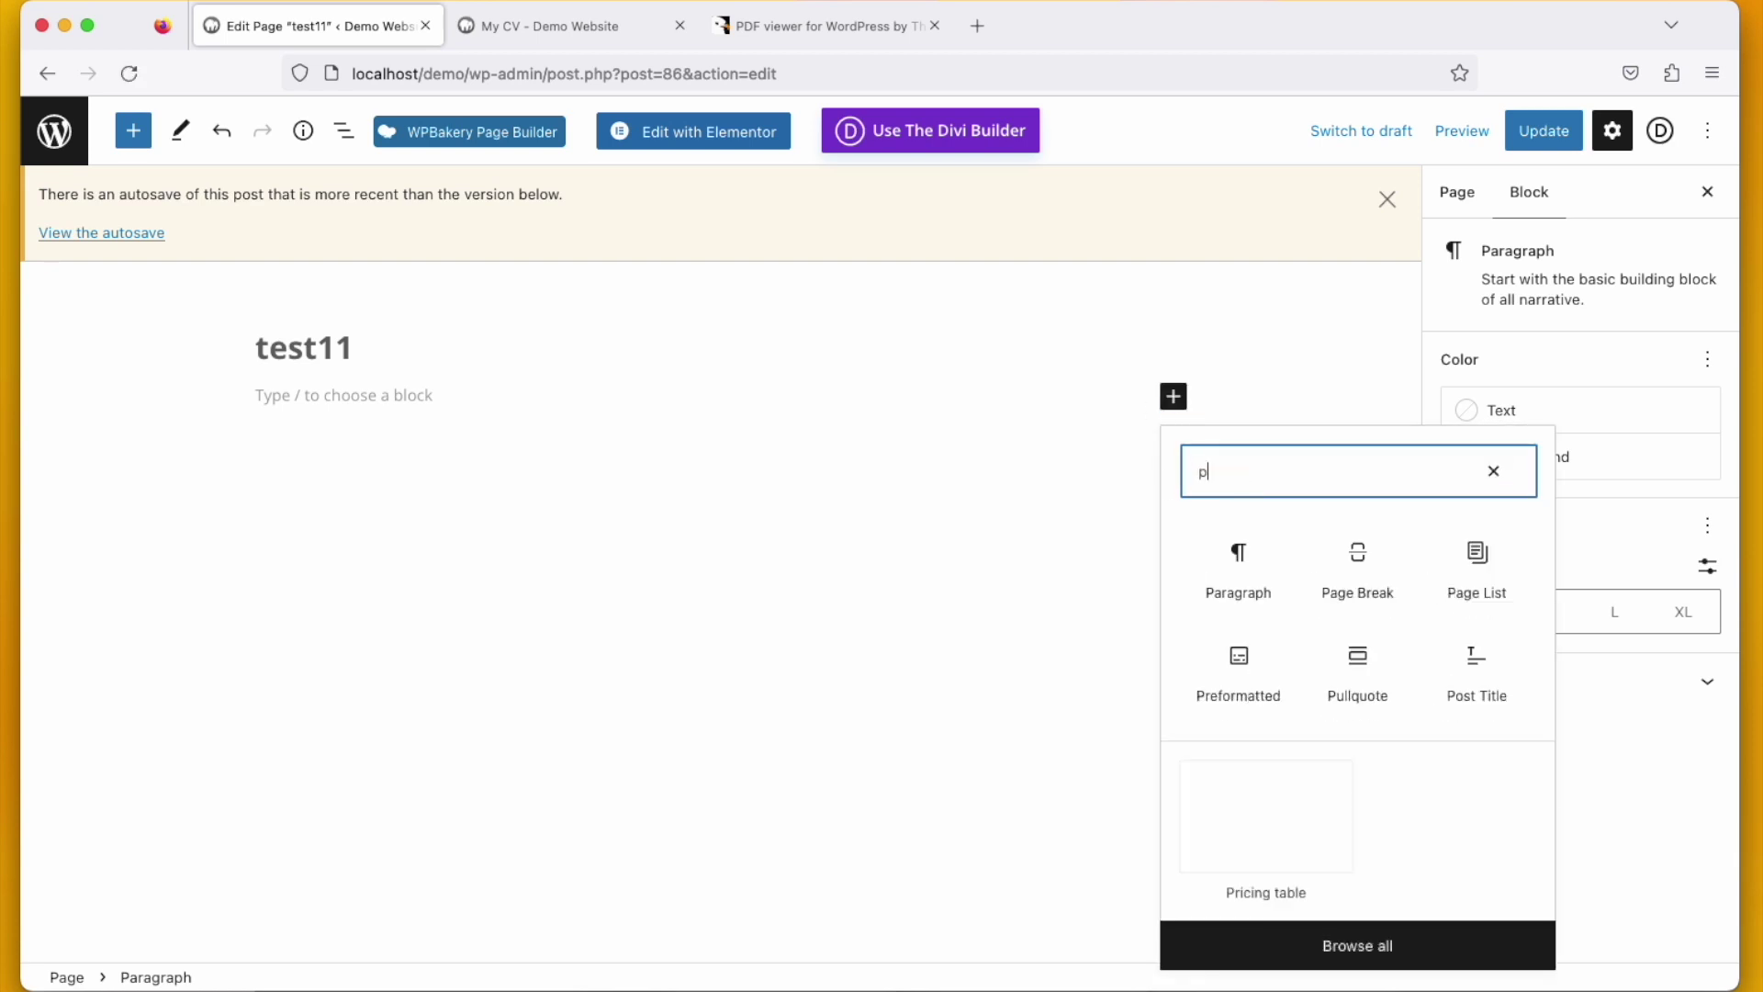
{"action": "type", "text": "df"}
{"action": "left_click", "coordinate": [1247, 554]}
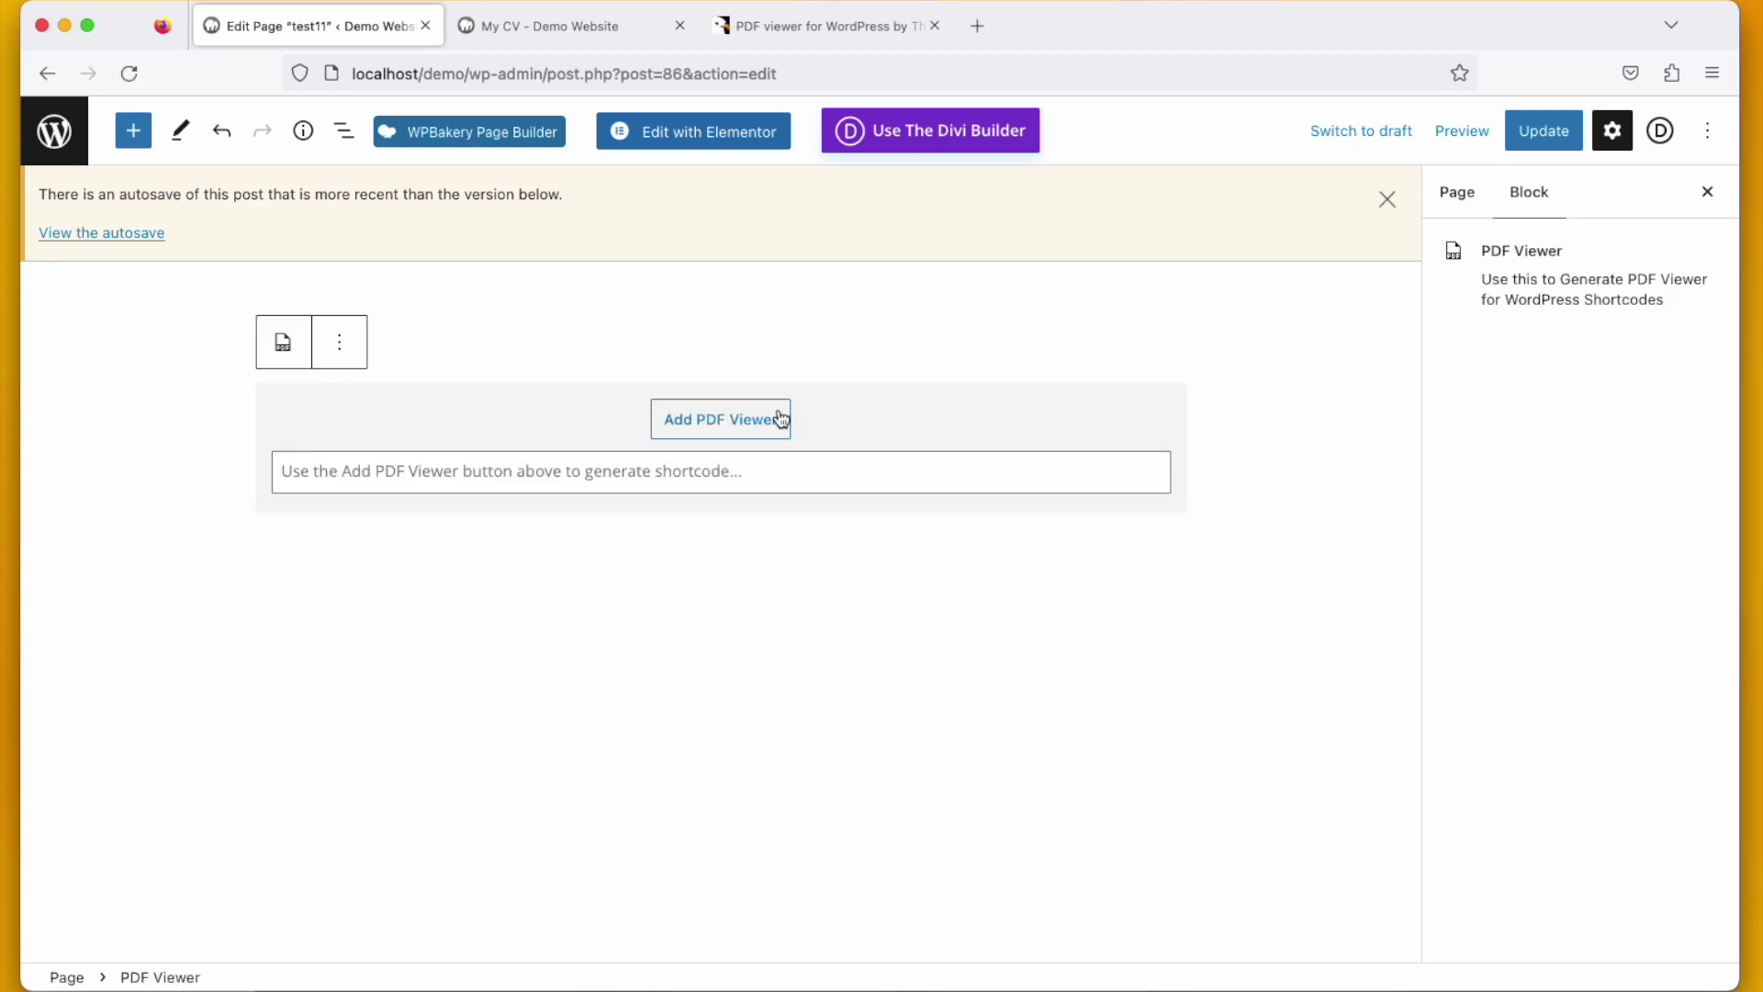
{"action": "left_click", "coordinate": [779, 418]}
{"action": "left_click", "coordinate": [844, 205]}
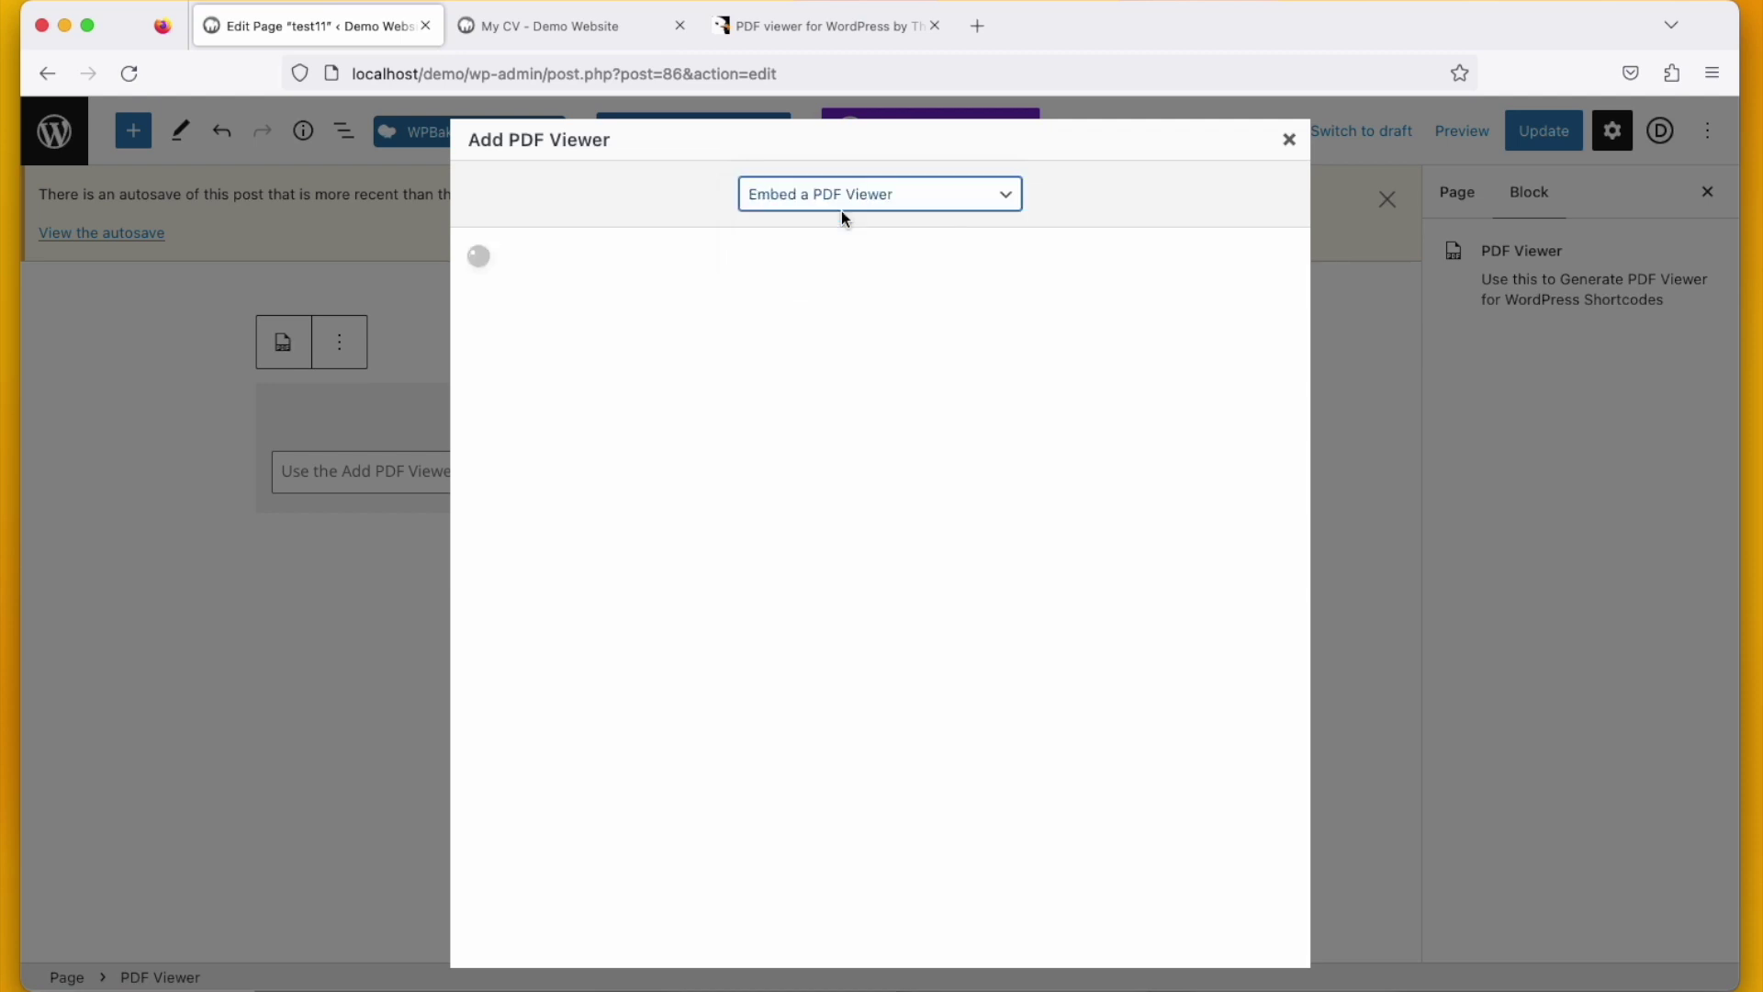
{"action": "left_click", "coordinate": [833, 372]}
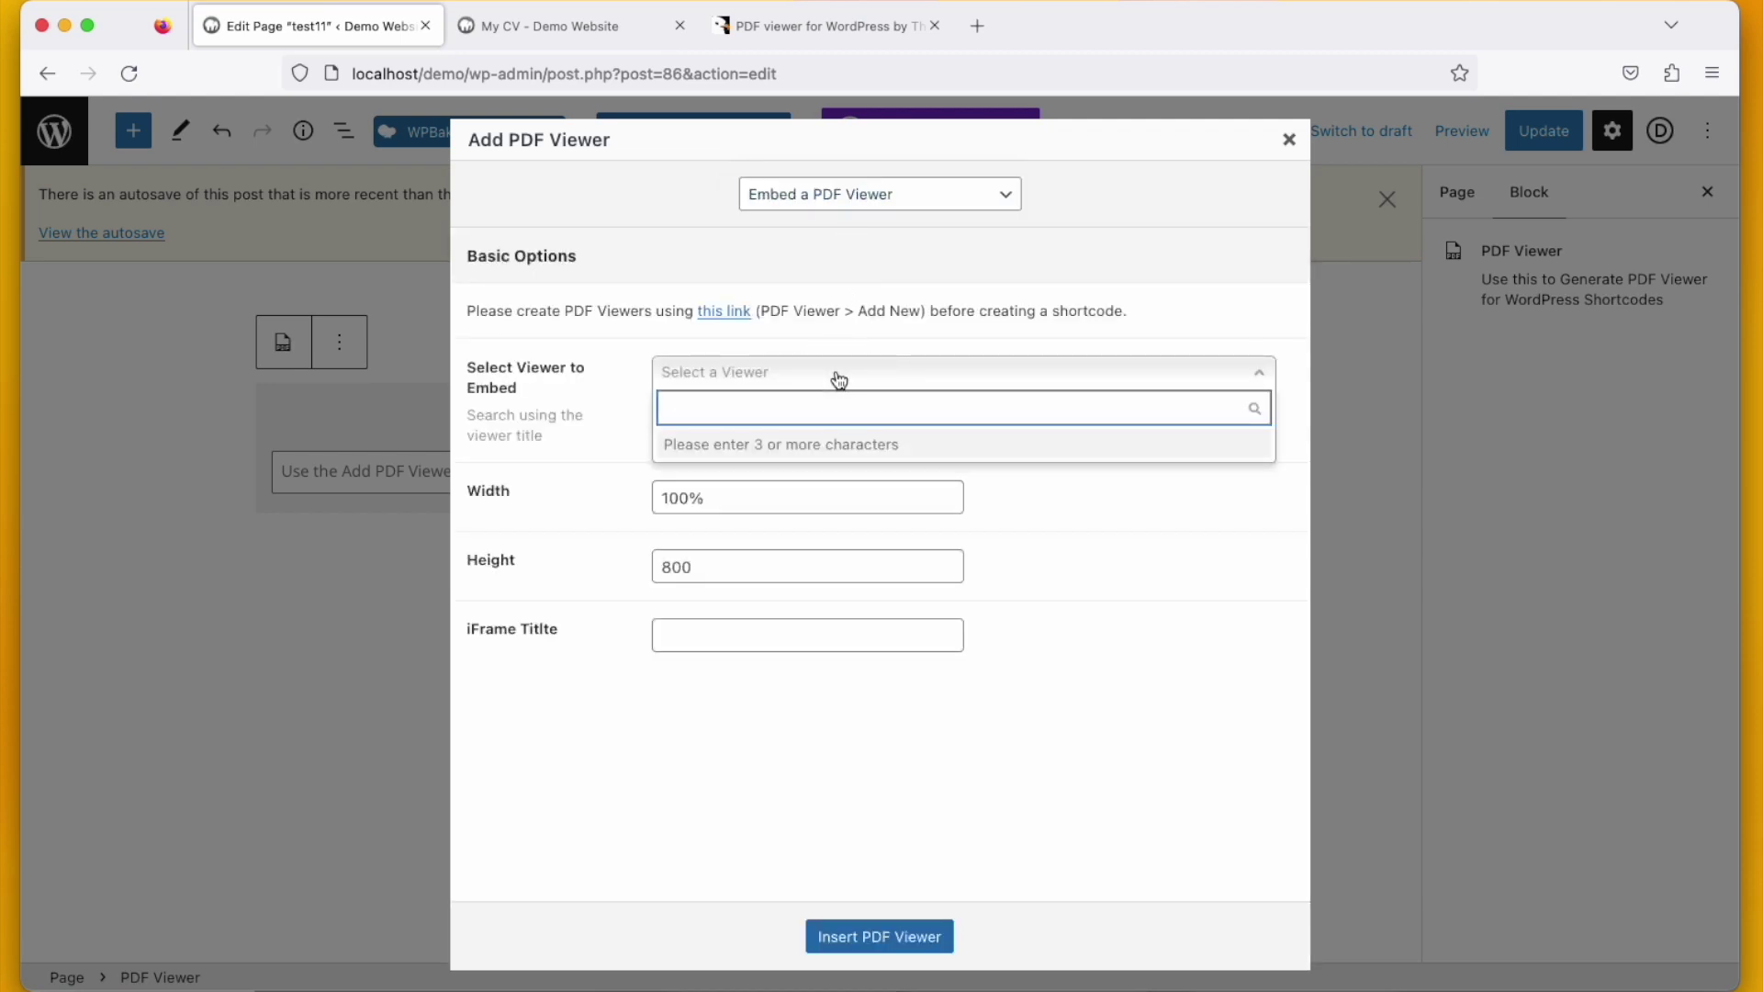
{"action": "type", "text": "my cv"}
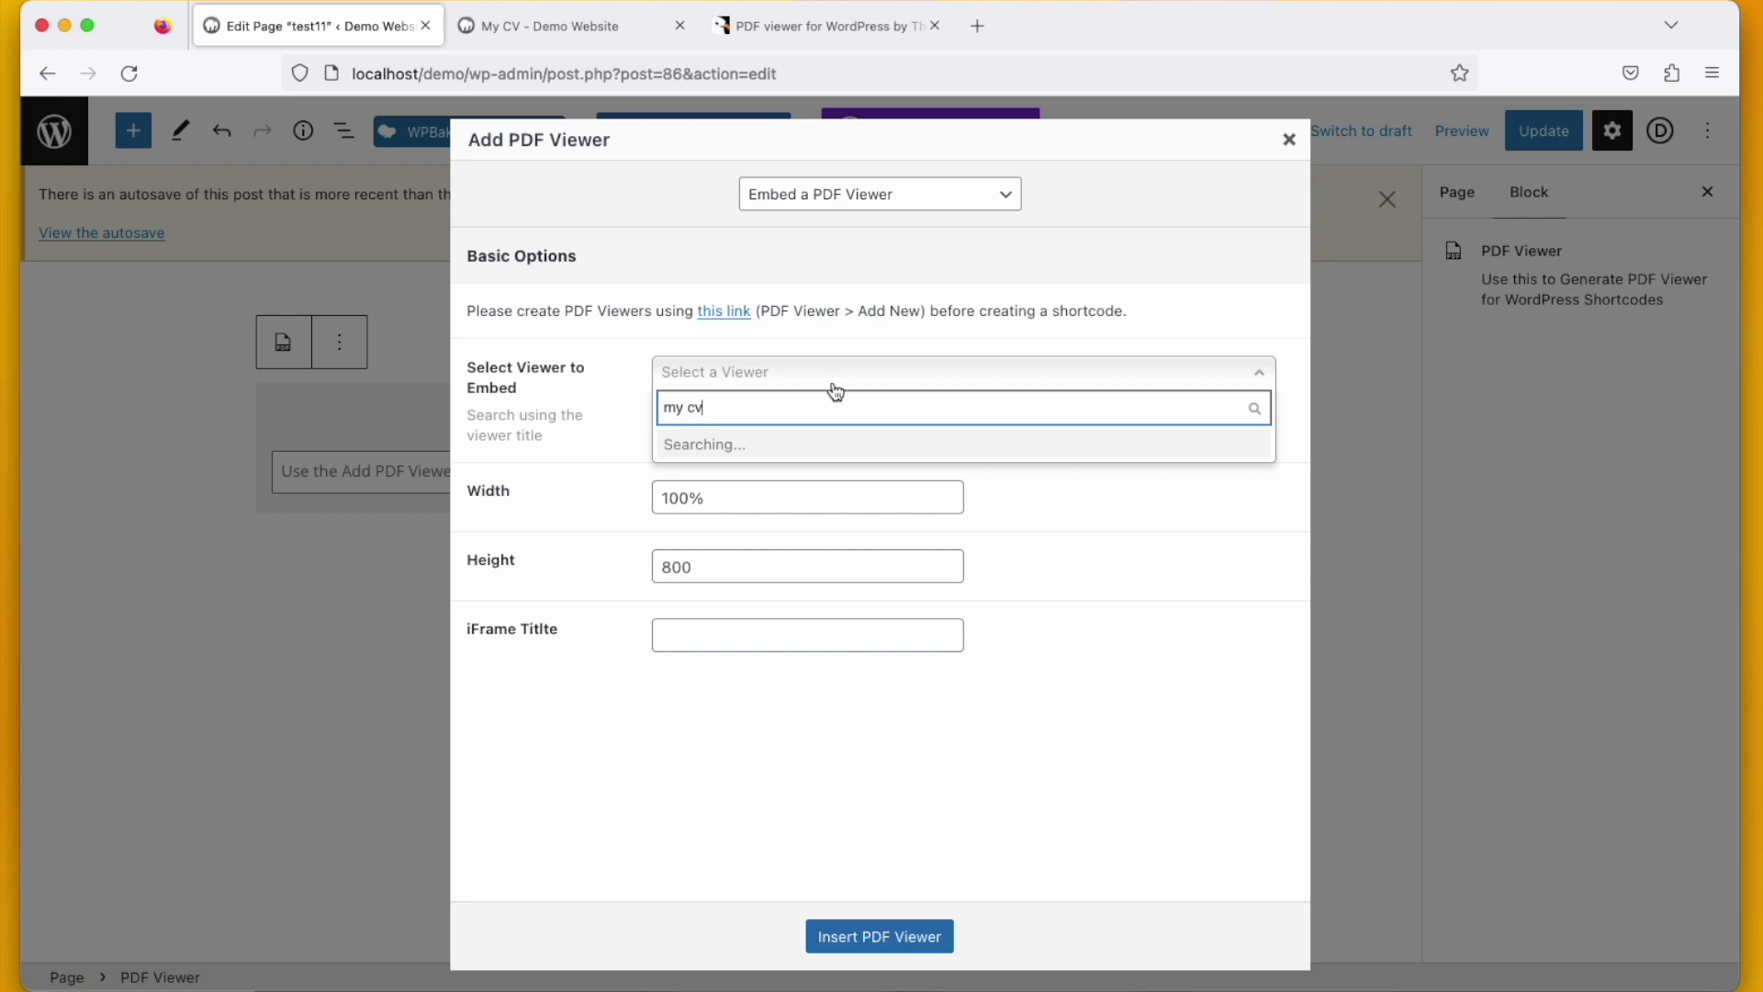
{"action": "left_click", "coordinate": [765, 444]}
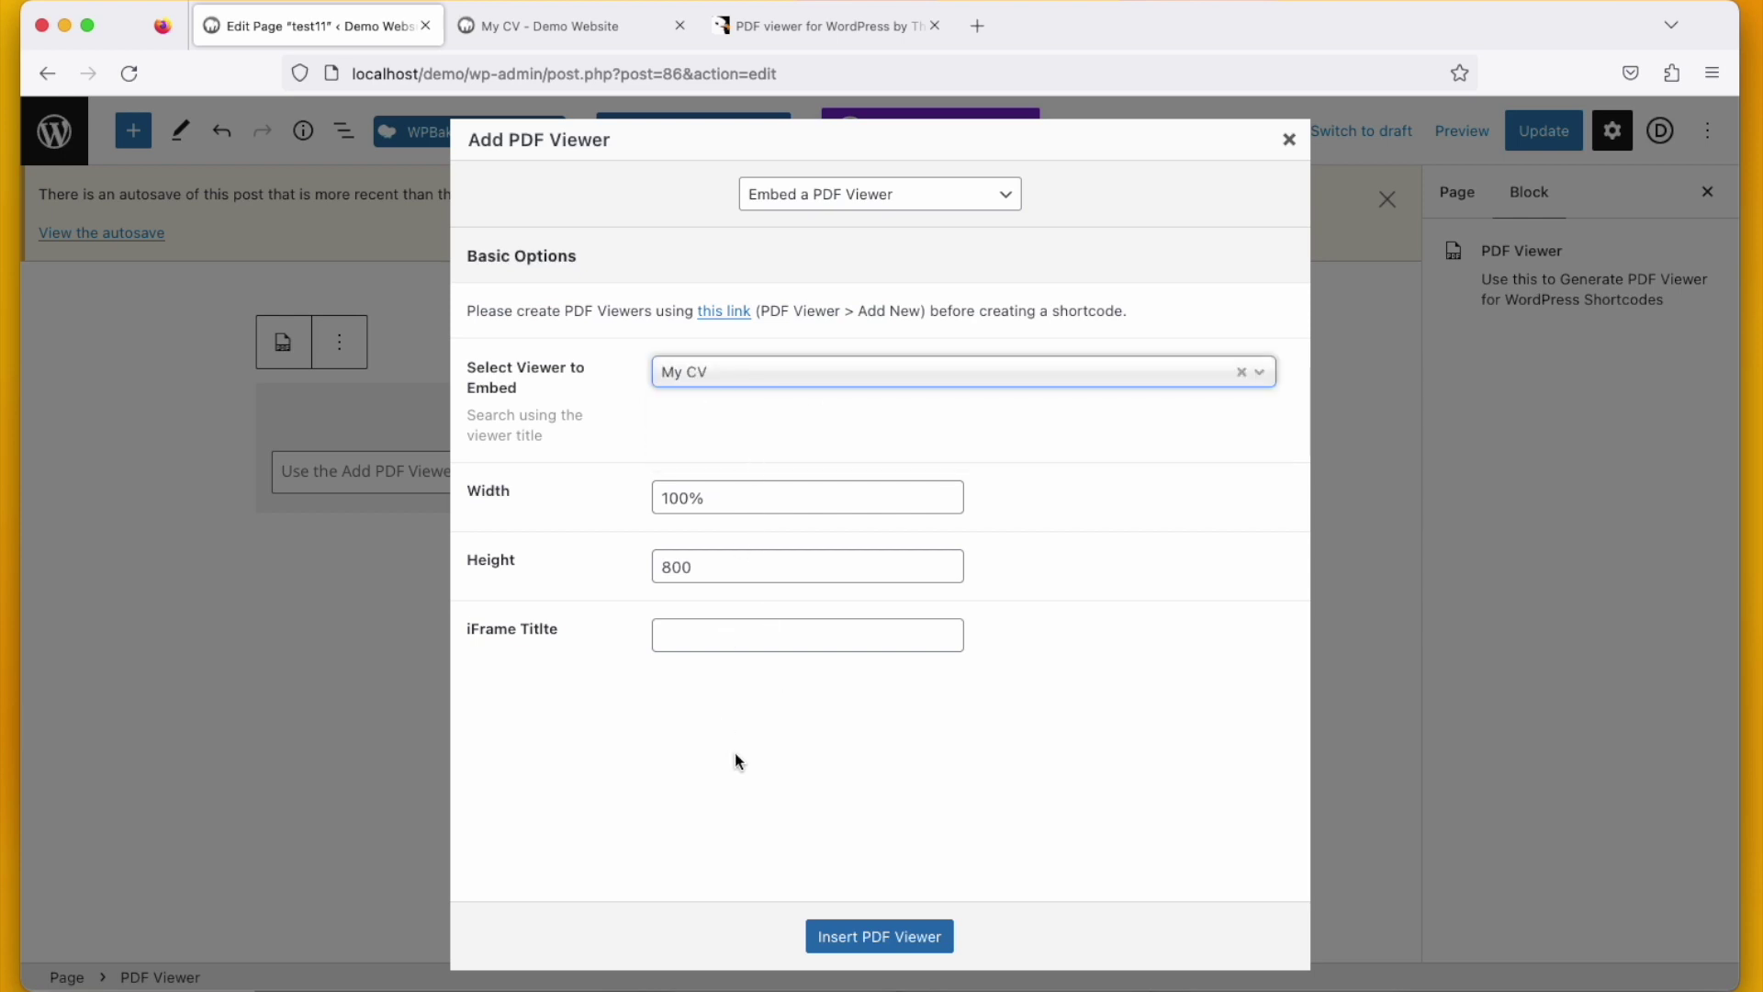
{"action": "left_click", "coordinate": [835, 935]}
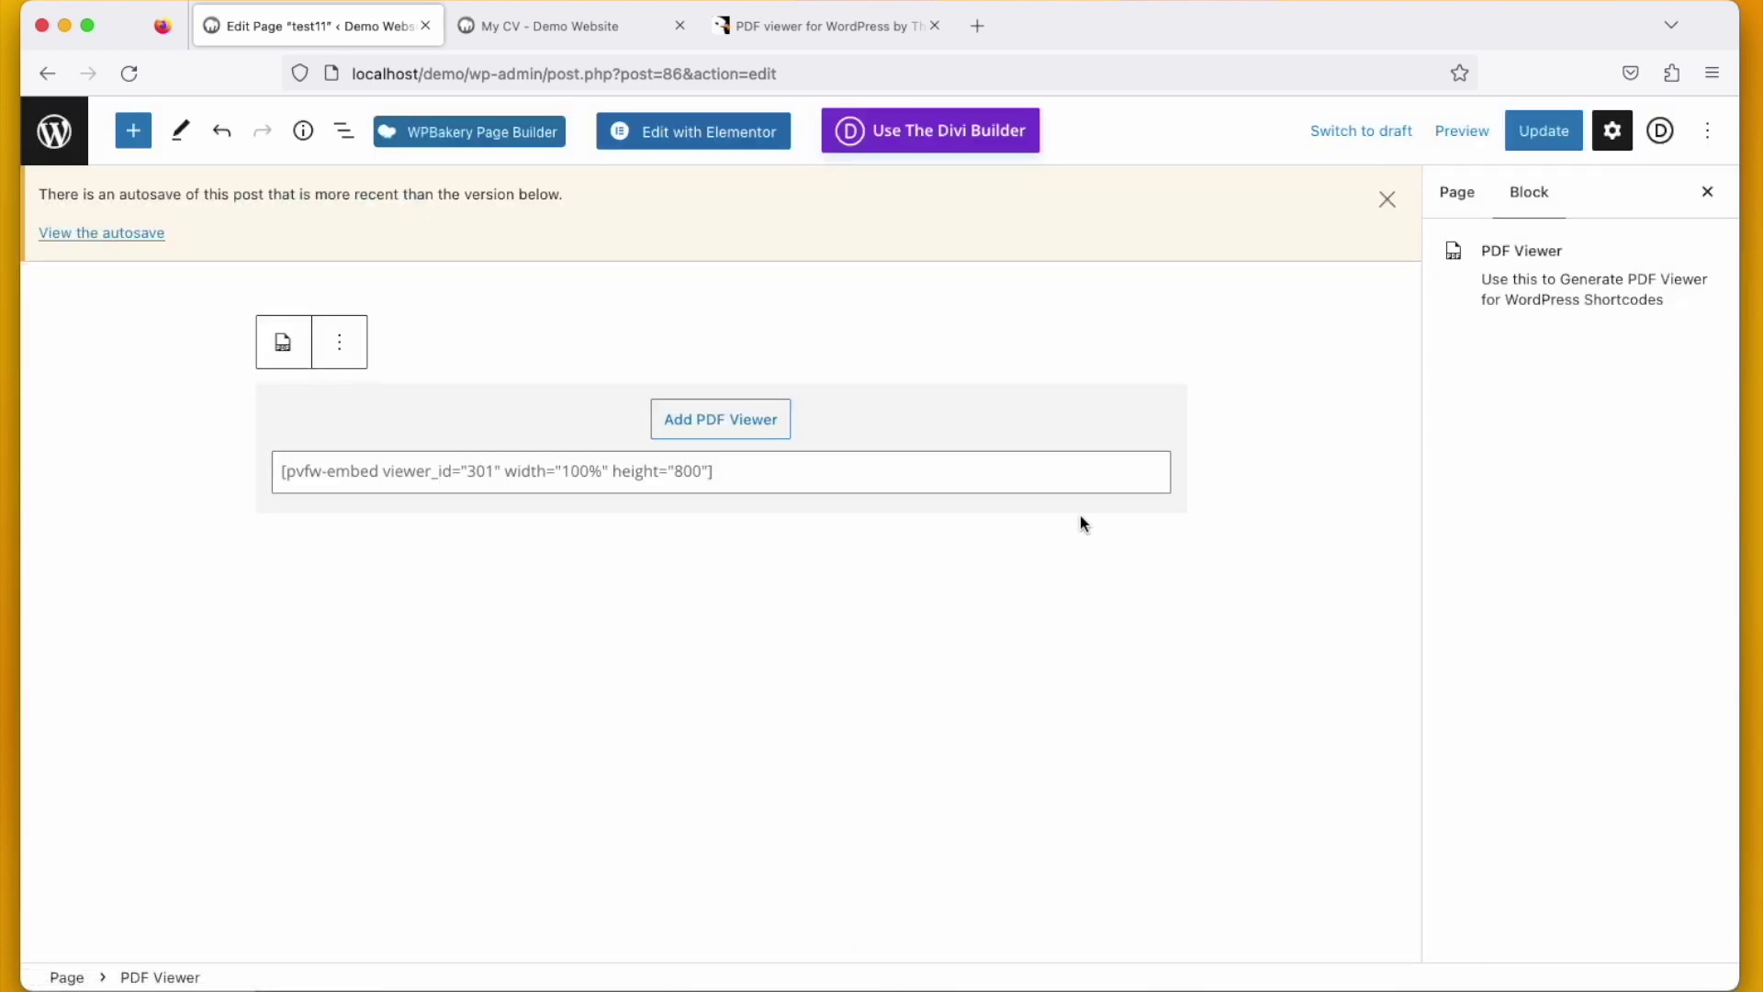
{"action": "left_click", "coordinate": [1537, 133]}
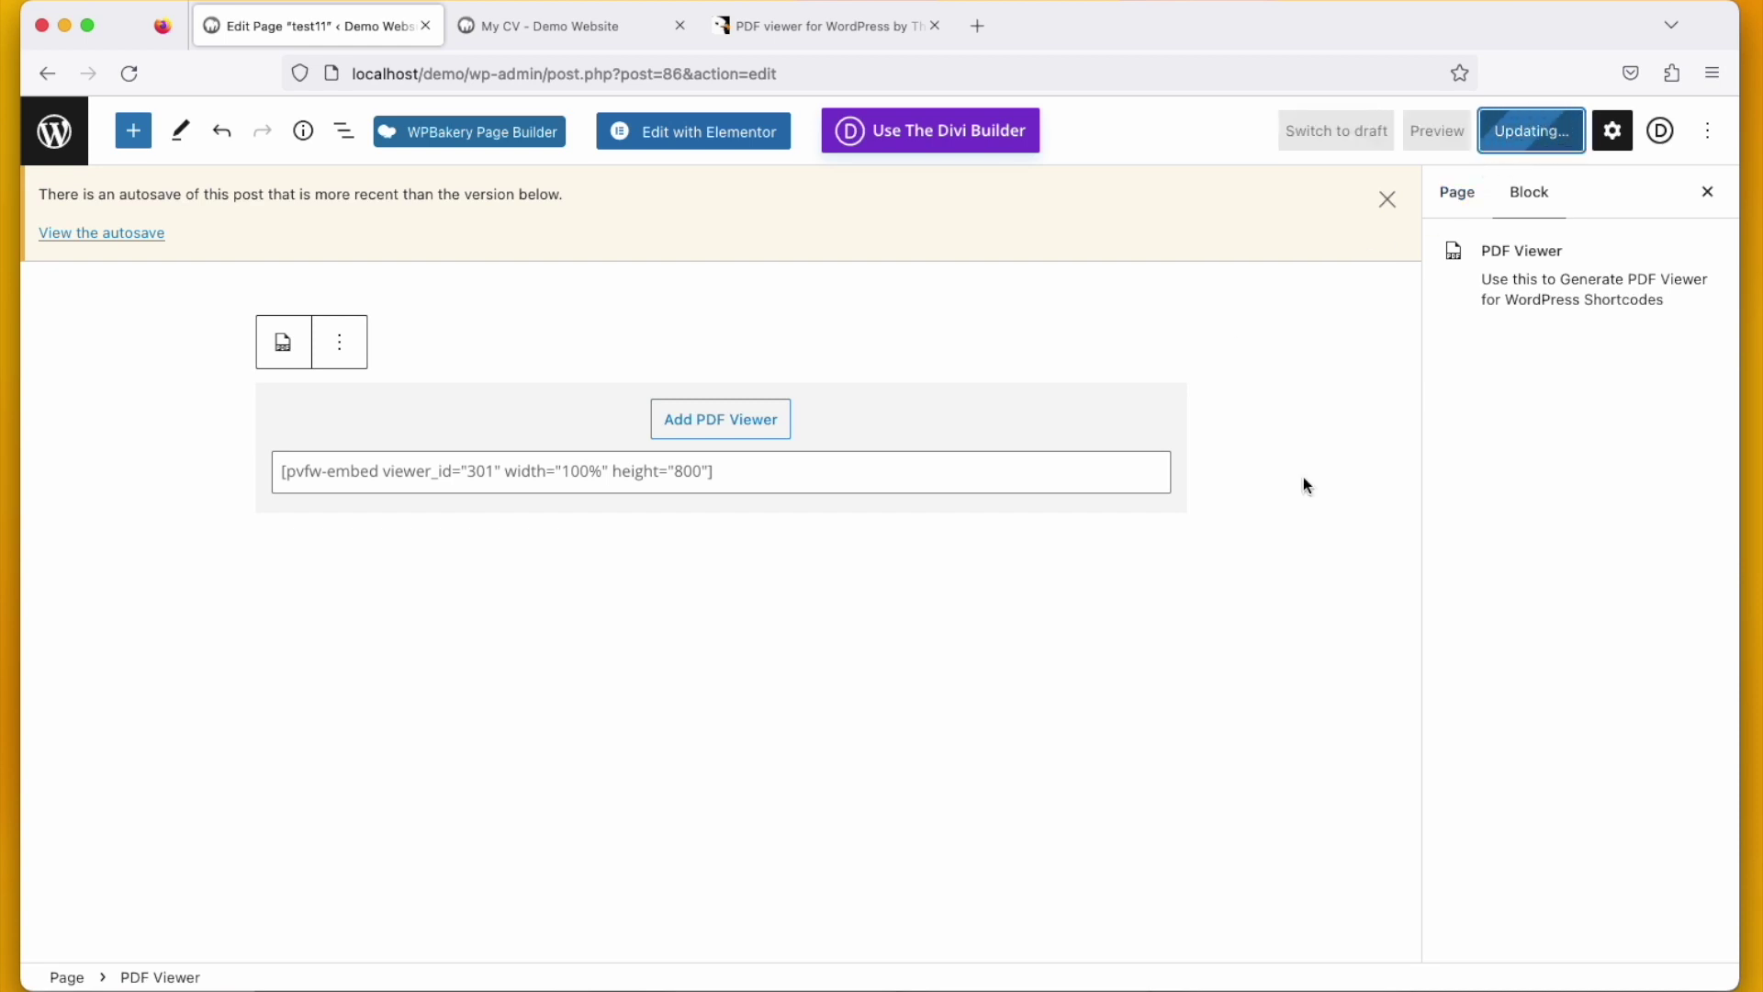
Preview the updated test11 page in a new tab, showing the embedded CV
{"action": "left_click", "coordinate": [1444, 134]}
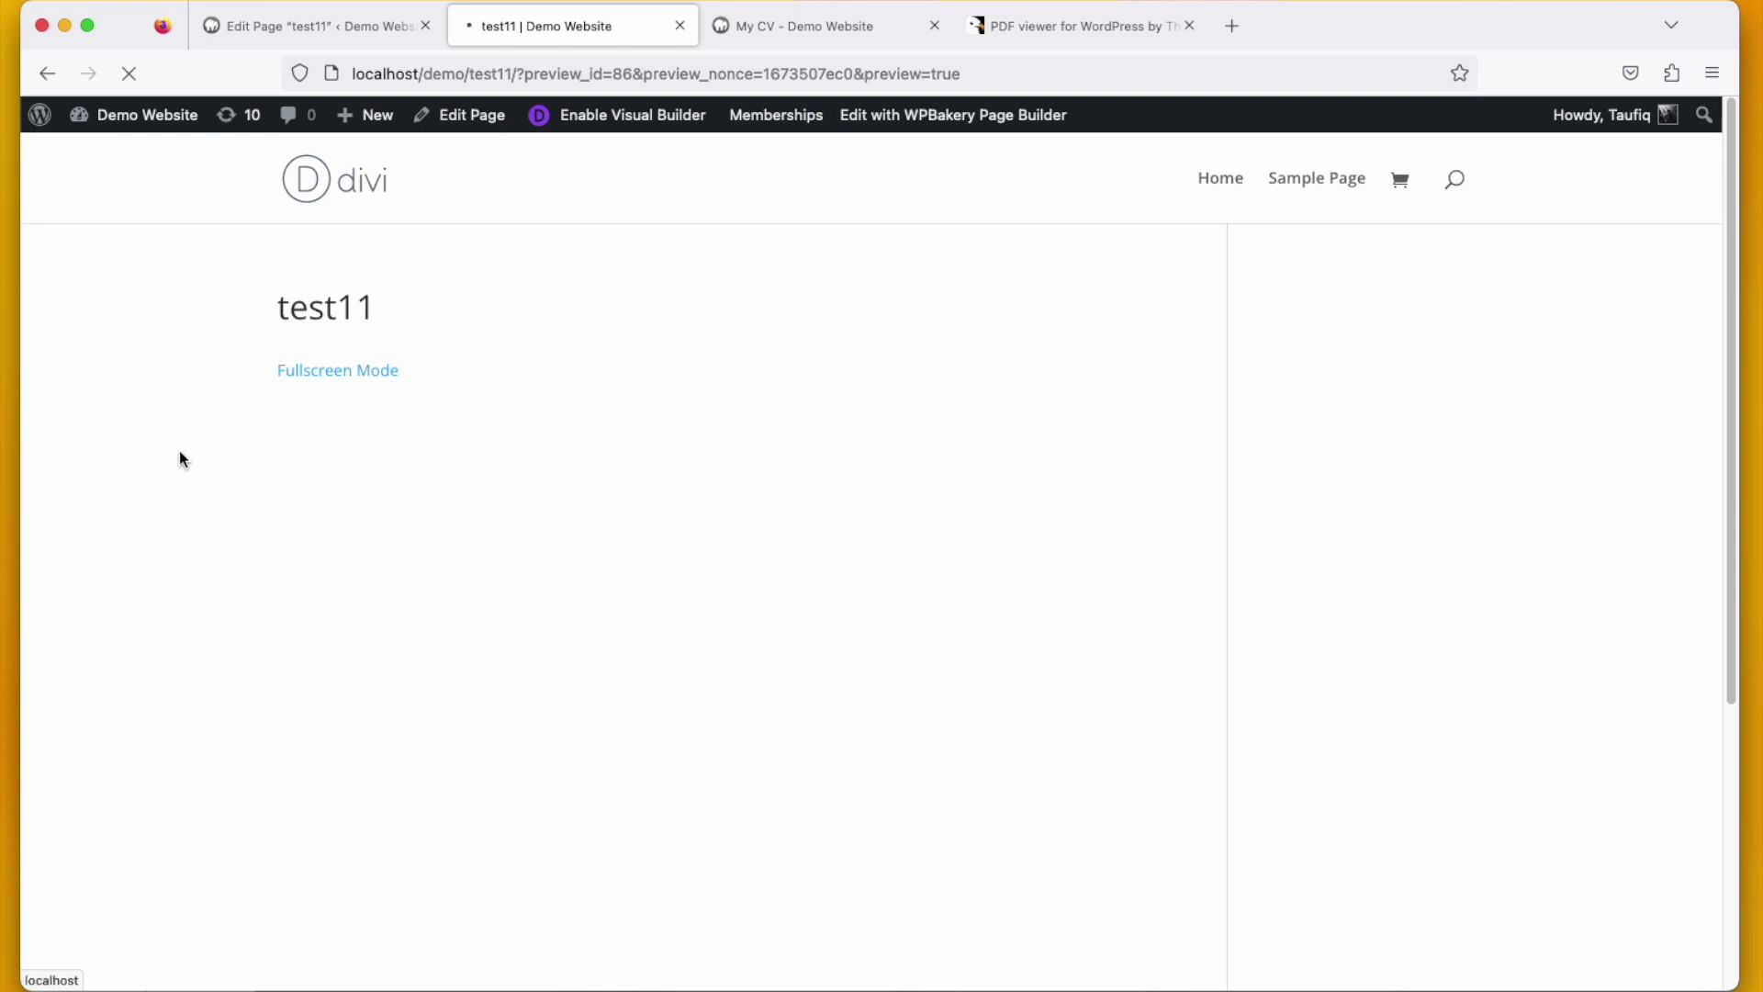
{"action": "scroll", "coordinate": [179, 458], "scroll_direction": "down", "scroll_amount": 3}
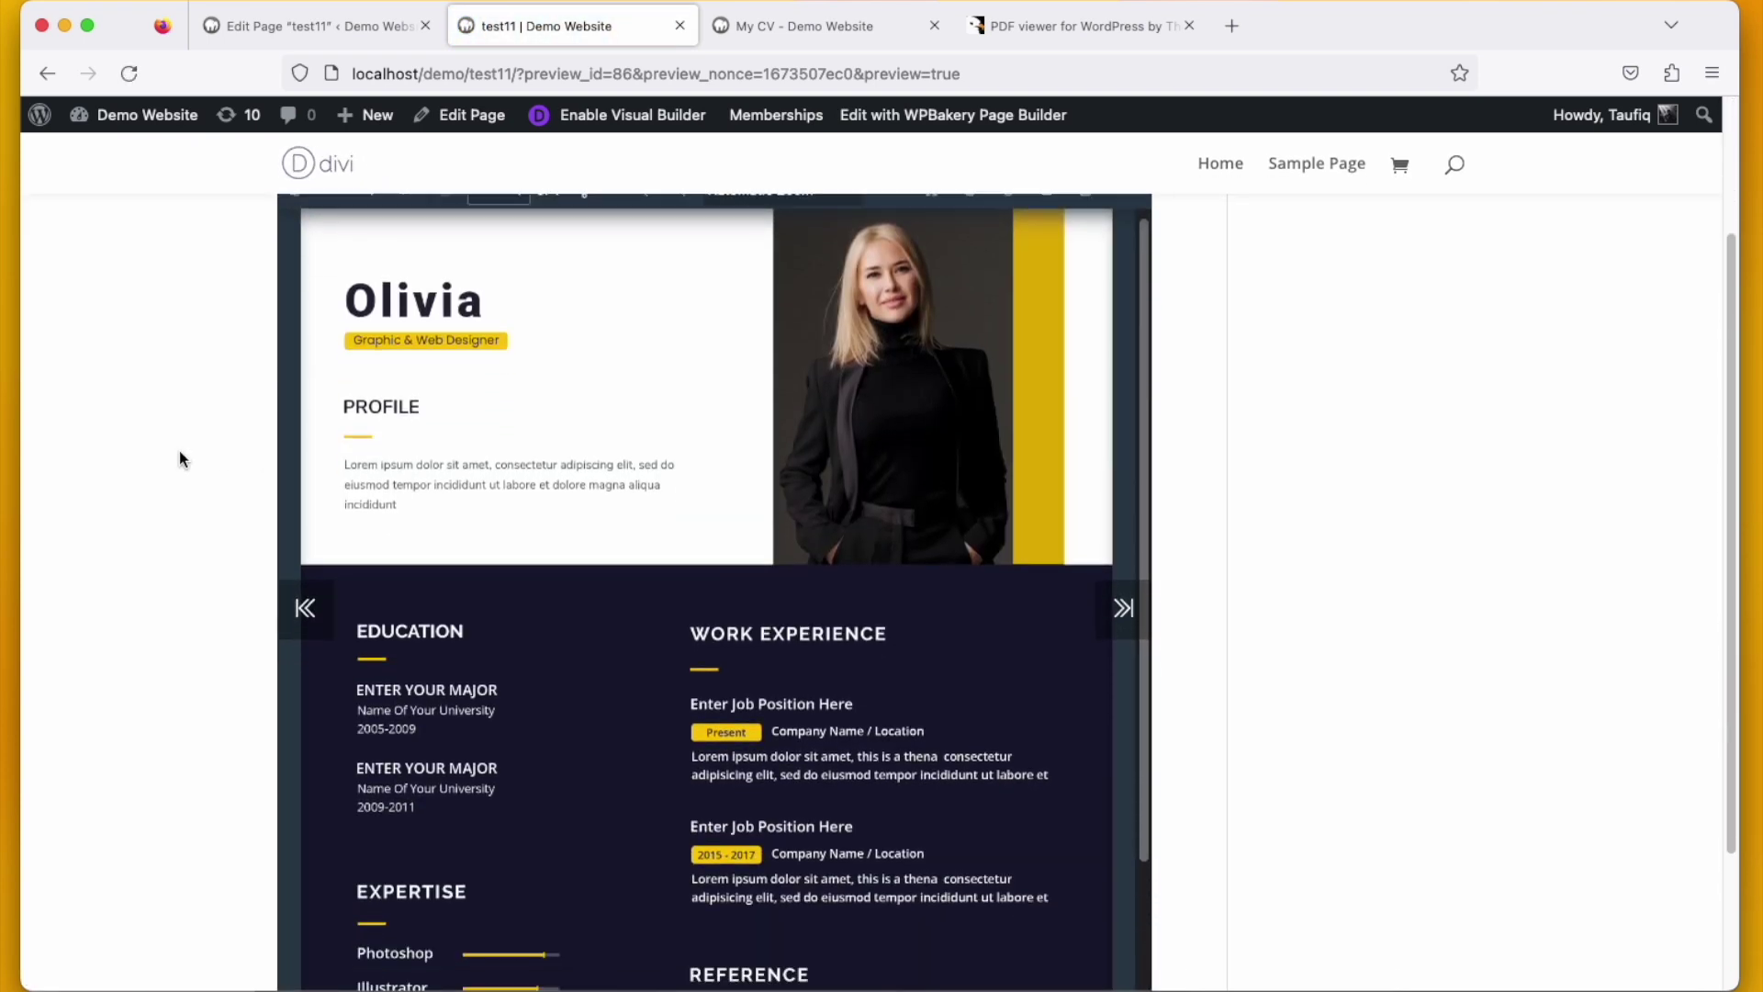
{"action": "scroll", "coordinate": [180, 459], "scroll_direction": "down", "scroll_amount": 2}
{"action": "scroll", "coordinate": [180, 459], "scroll_direction": "up", "scroll_amount": 5}
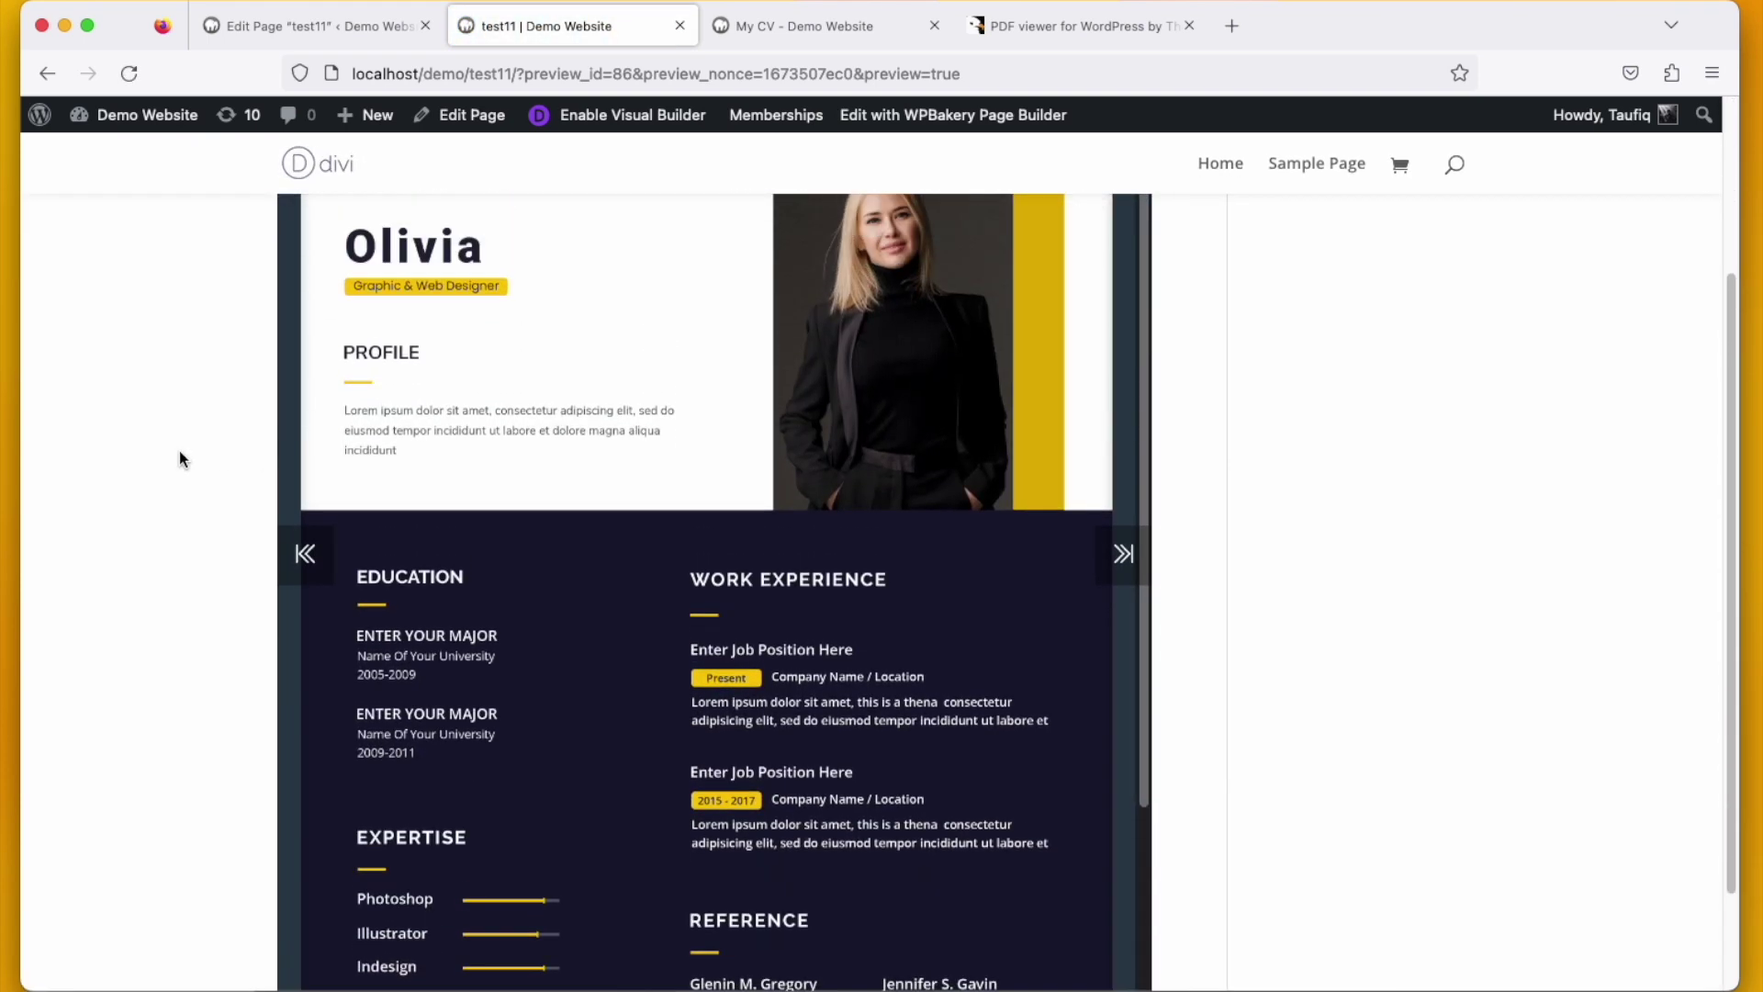